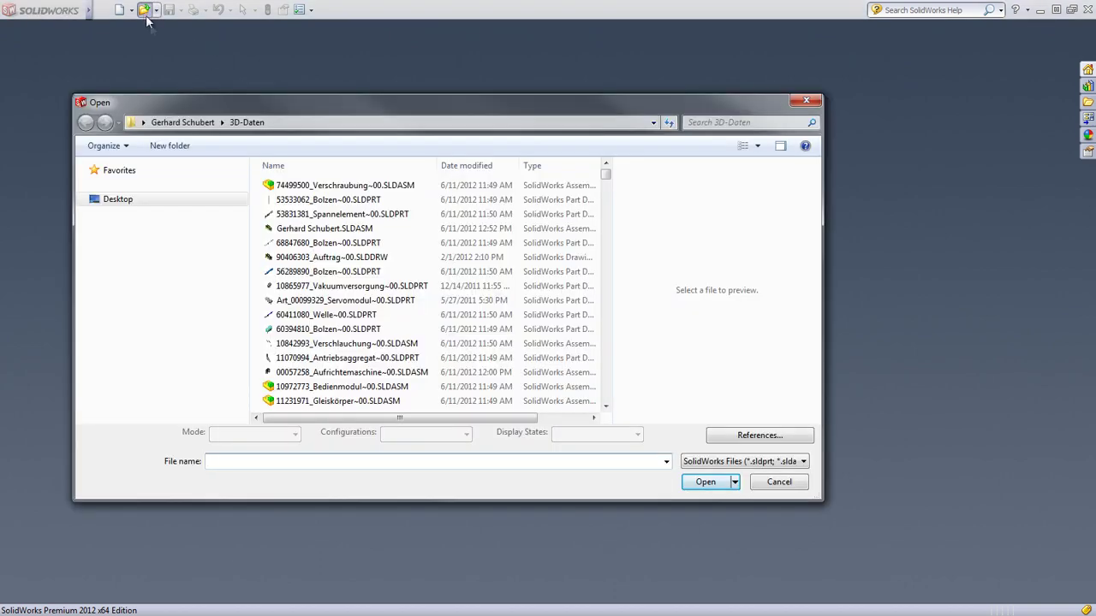
# Step: Open Gerhard Schubert.SLDASM in Large Design Review mode
pyautogui.click(265, 232)
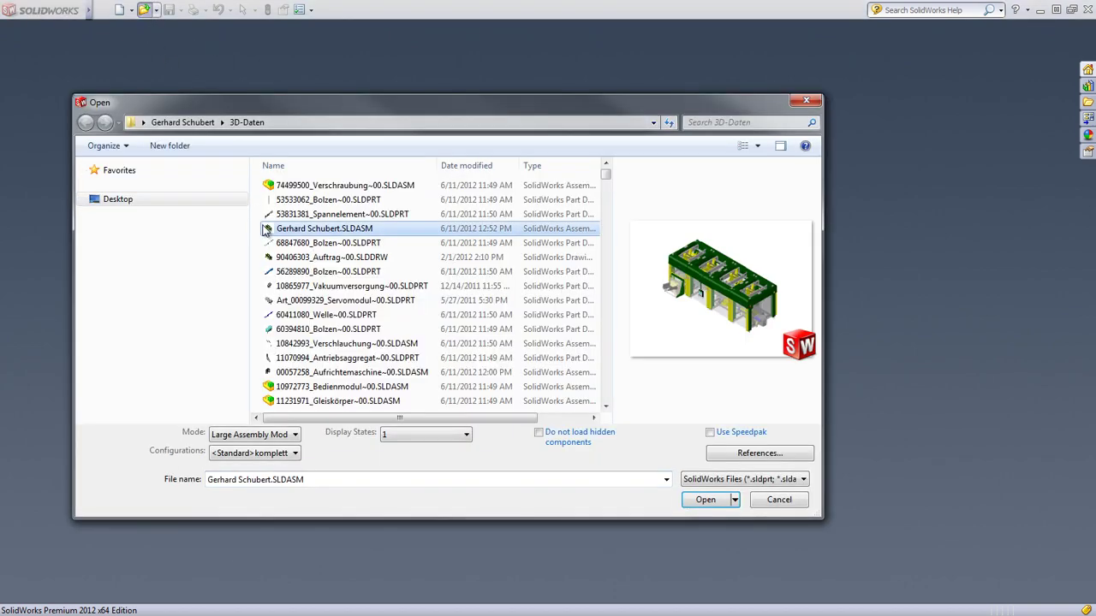
pyautogui.click(257, 434)
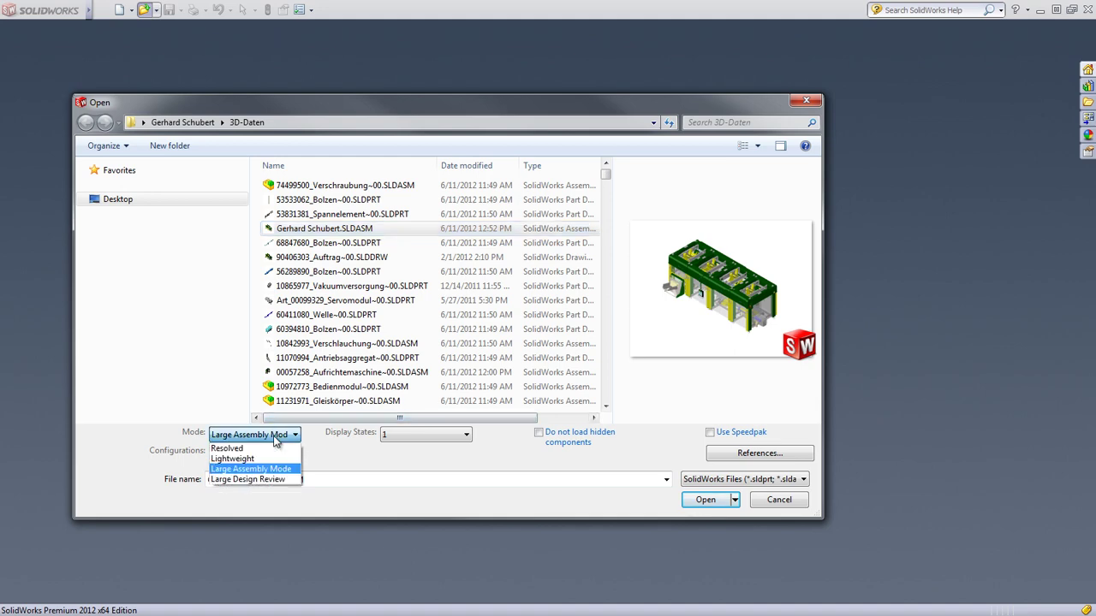
pyautogui.click(274, 479)
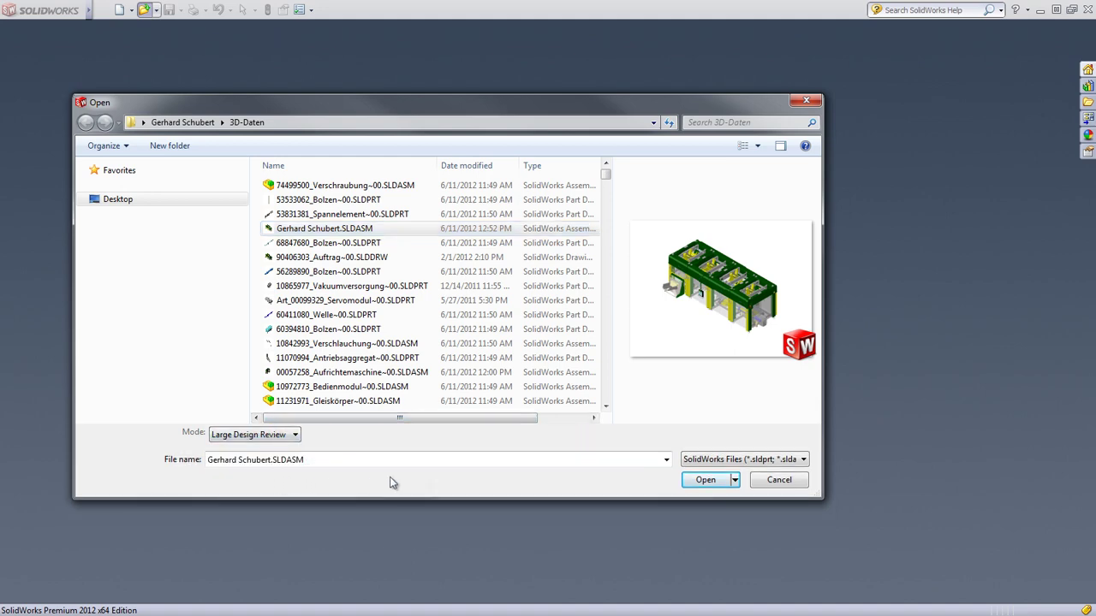
pyautogui.click(697, 483)
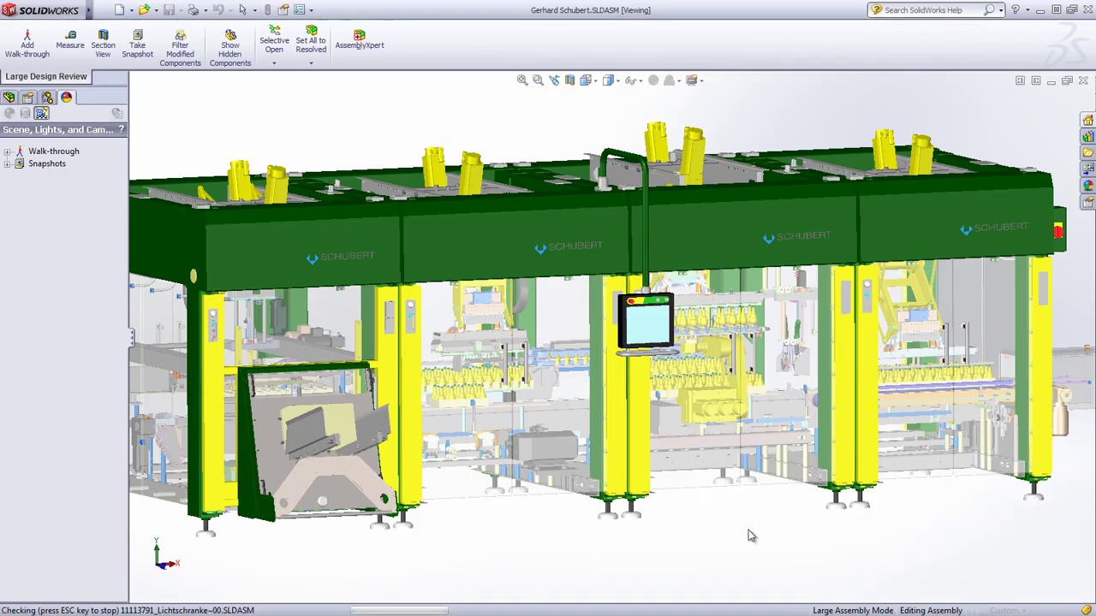
pyautogui.moveTo(743, 534)
pyautogui.mouseDown(button='middle')
pyautogui.moveTo(642, 528)
pyautogui.moveTo(979, 518)
pyautogui.moveTo(847, 543)
pyautogui.moveTo(762, 543)
pyautogui.moveTo(753, 580)
pyautogui.mouseUp(button='middle')
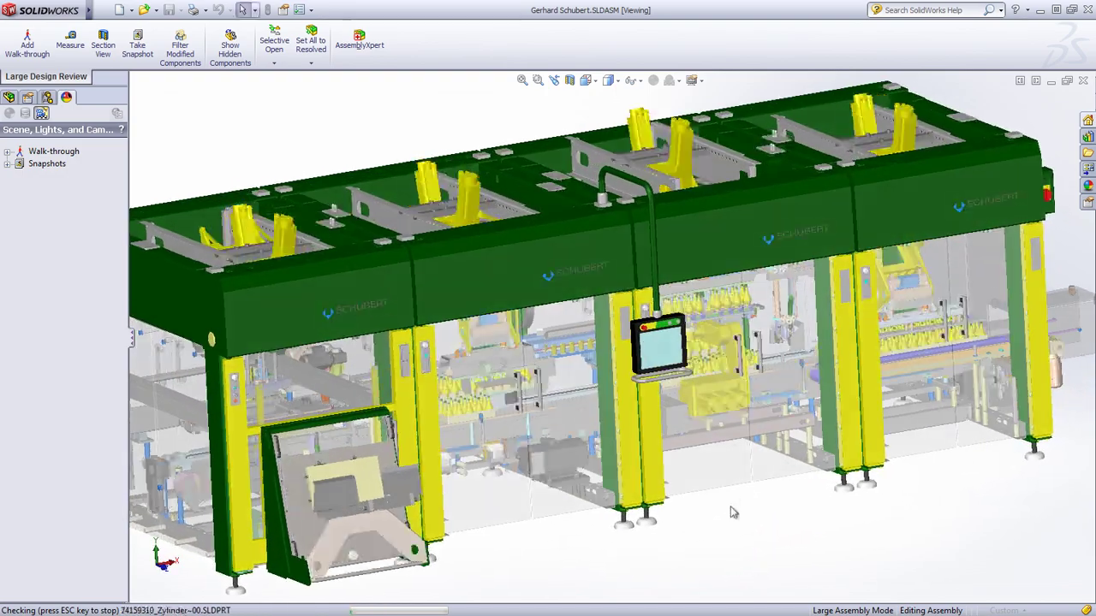
pyautogui.scroll(-2, 737, 443)
pyautogui.scroll(-2, 740, 446)
pyautogui.scroll(-2, 743, 449)
pyautogui.moveTo(743, 449)
pyautogui.mouseDown(button='middle')
pyautogui.moveTo(683, 442)
pyautogui.moveTo(697, 451)
pyautogui.mouseUp(button='middle')
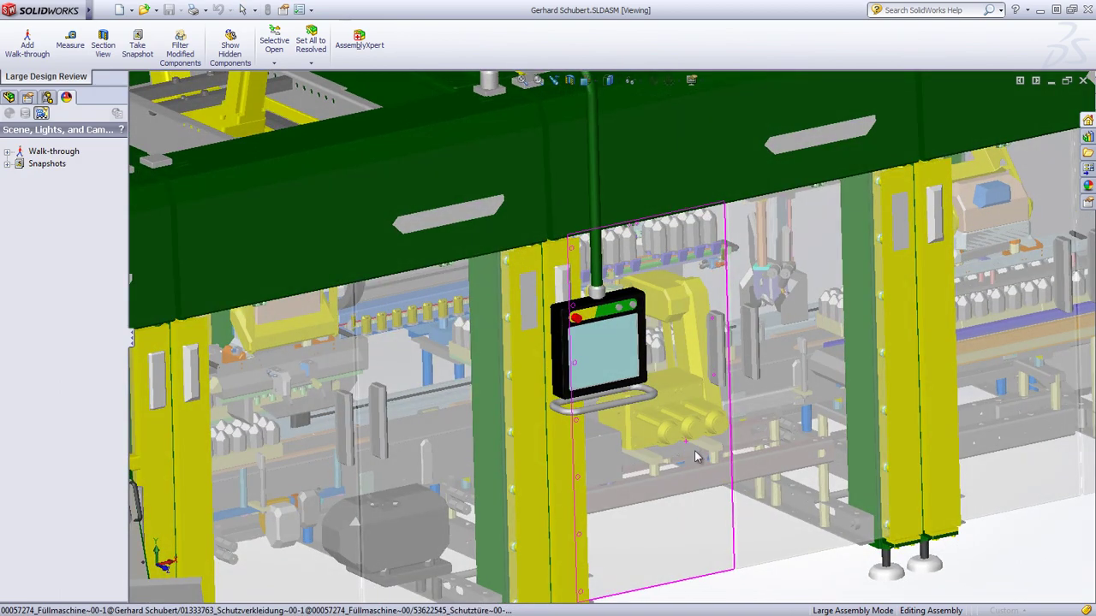
pyautogui.scroll(-2, 697, 449)
pyautogui.scroll(-2, 698, 449)
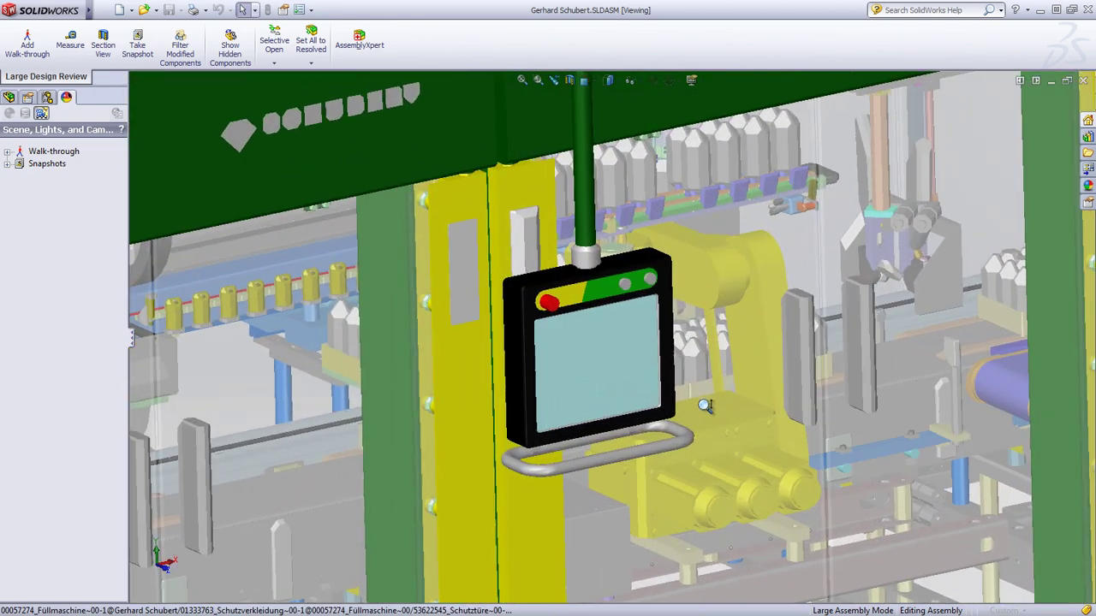
pyautogui.scroll(-2, 698, 449)
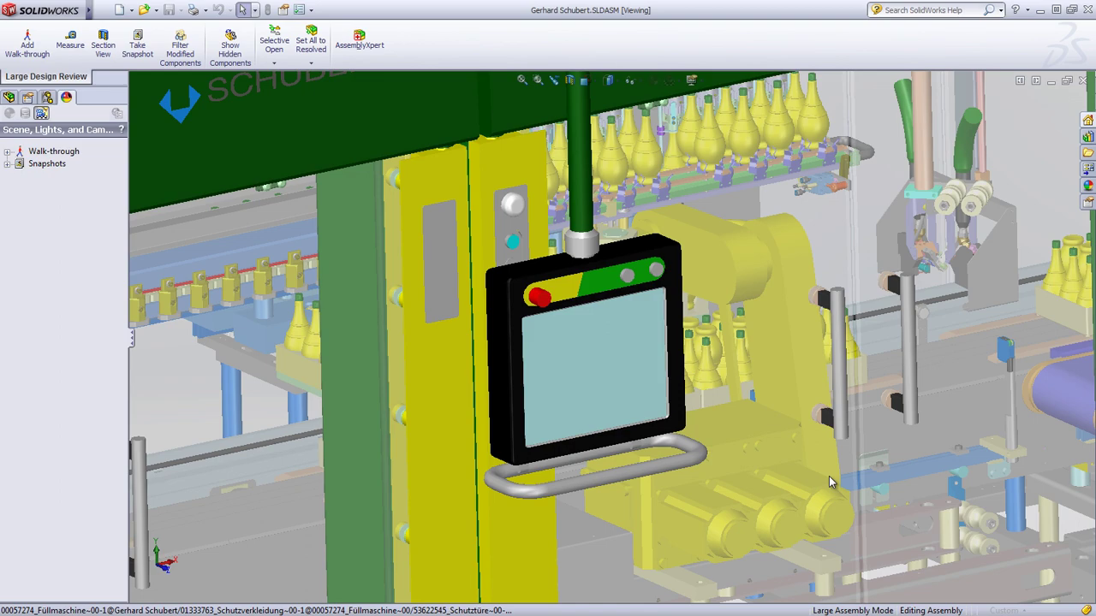
pyautogui.keyDown('ctrl'); pyautogui.moveTo(829, 476); pyautogui.dragTo(296, 492, button='middle'); pyautogui.keyUp('ctrl')
pyautogui.scroll(2, 471, 445)
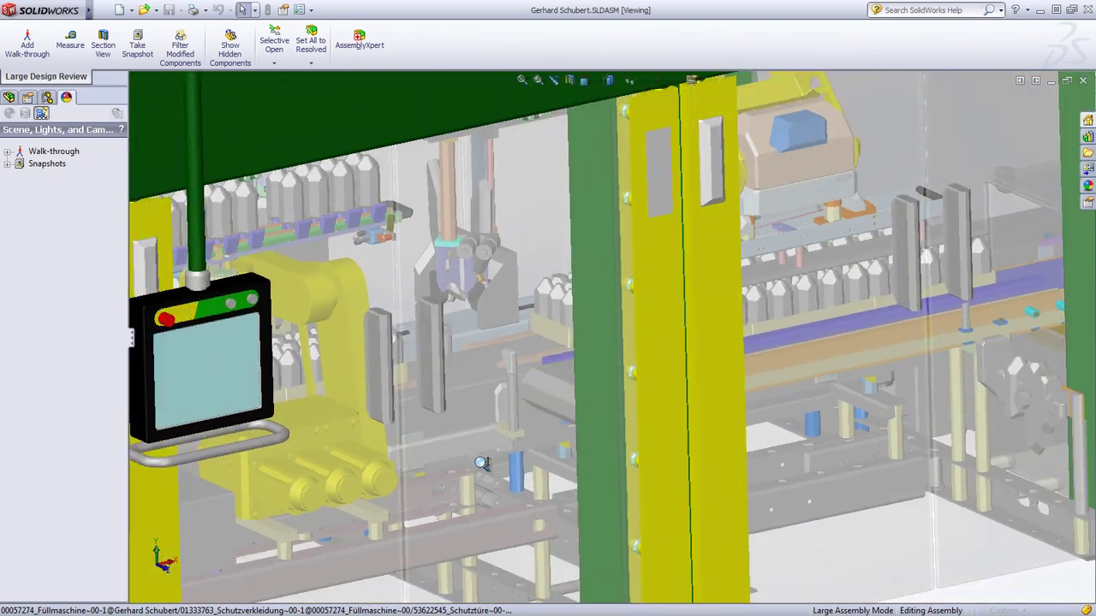
pyautogui.scroll(2, 477, 471)
pyautogui.scroll(2, 484, 501)
pyautogui.scroll(2, 494, 536)
pyautogui.scroll(1, 491, 533)
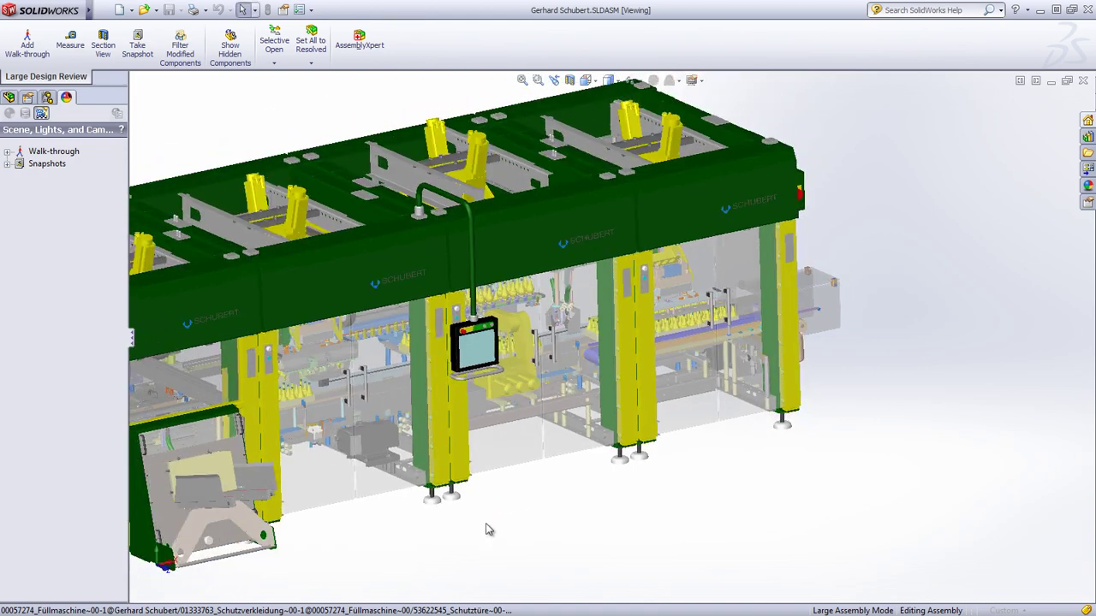
pyautogui.keyDown('ctrl'); pyautogui.moveTo(505, 531); pyautogui.dragTo(716, 529, button='middle'); pyautogui.keyUp('ctrl')
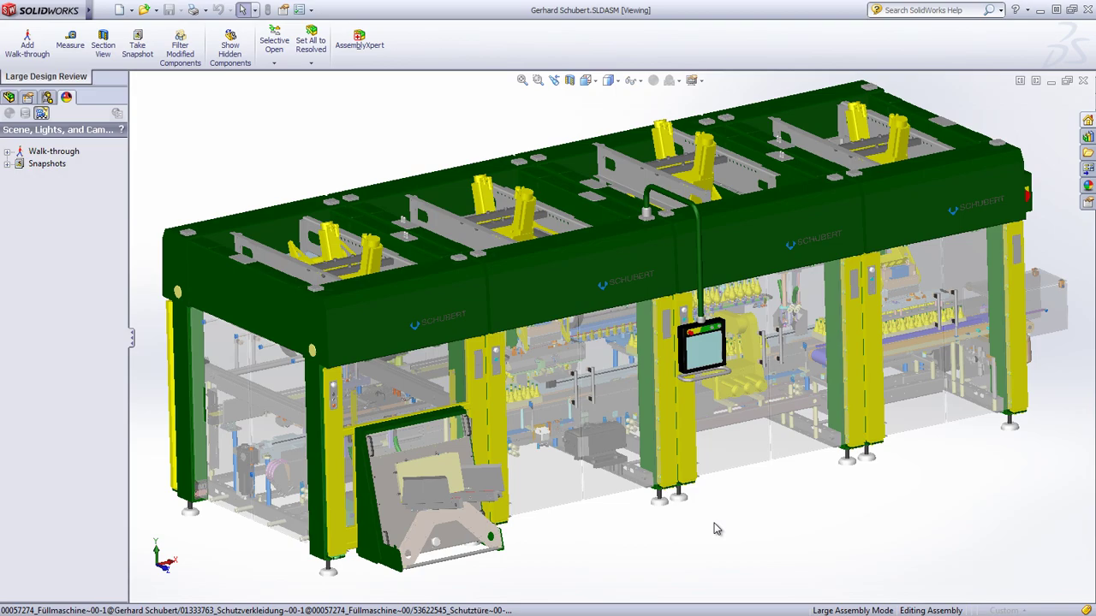
pyautogui.moveTo(717, 529)
pyautogui.mouseDown(button='middle')
pyautogui.moveTo(722, 489)
pyautogui.moveTo(617, 477)
pyautogui.moveTo(587, 491)
pyautogui.moveTo(592, 506)
pyautogui.moveTo(612, 506)
pyautogui.moveTo(445, 508)
pyautogui.moveTo(556, 502)
pyautogui.moveTo(548, 464)
pyautogui.mouseUp(button='middle')
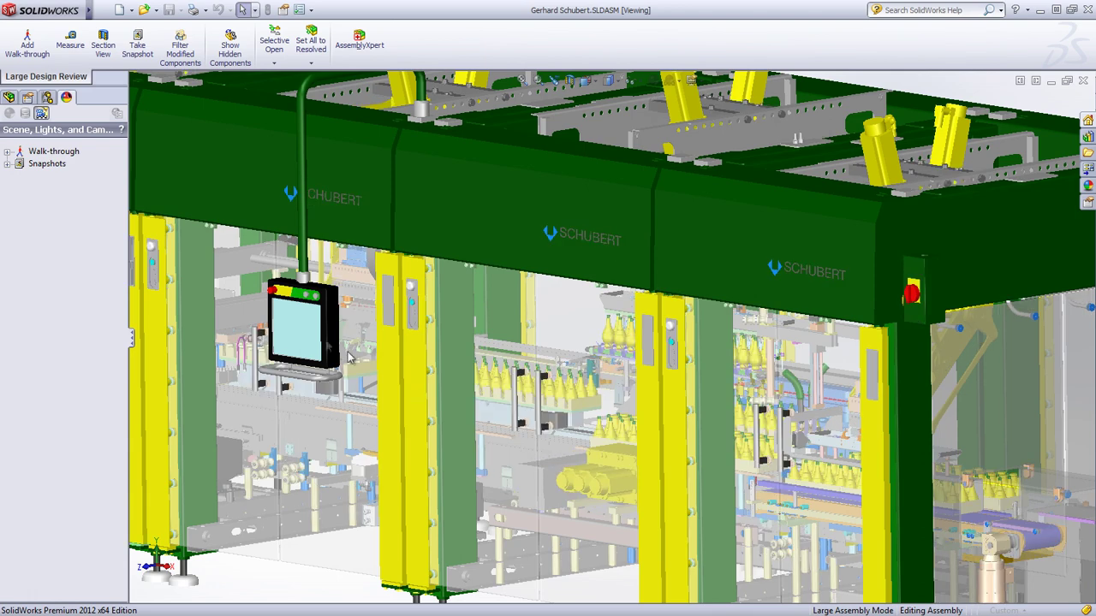
# Step: Expand Snapshots and restore the Packaging Line, then the Boxes, snapshot views
pyautogui.click(7, 164)
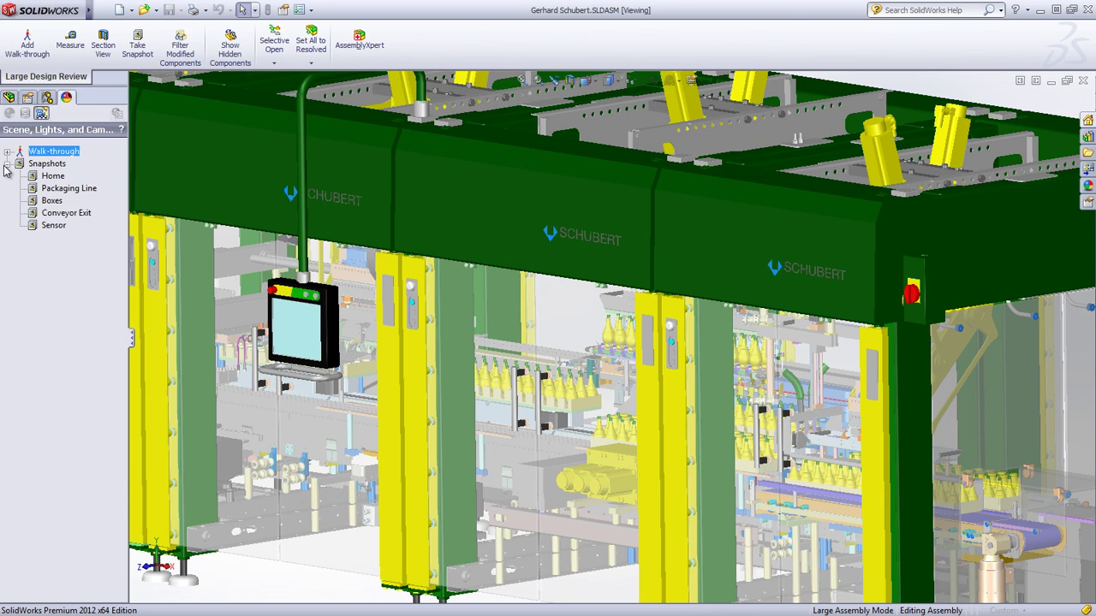
pyautogui.doubleClick(50, 189)
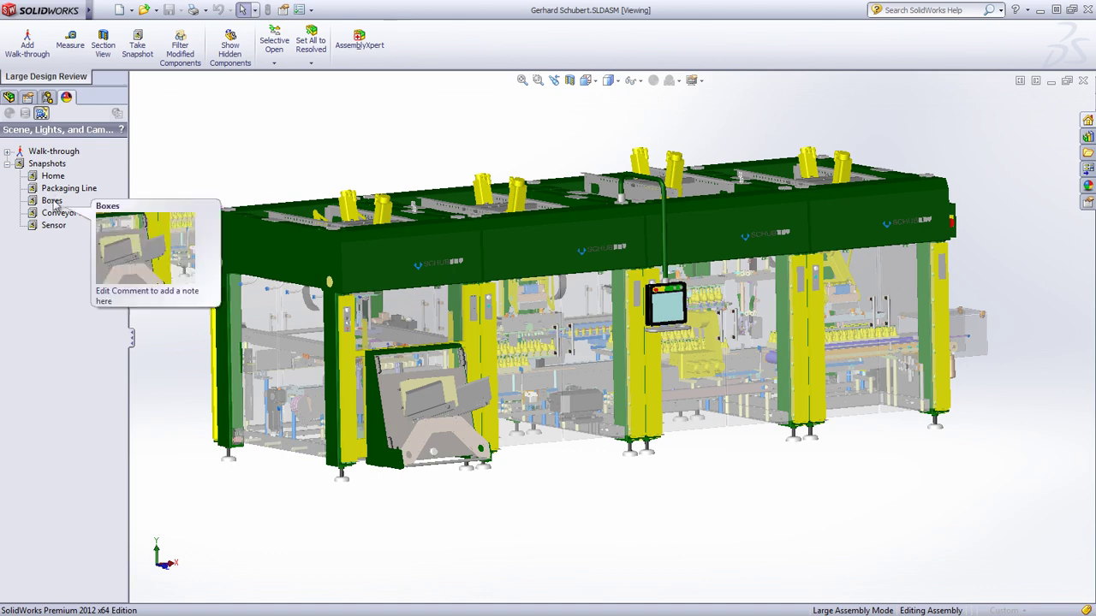
pyautogui.doubleClick(55, 202)
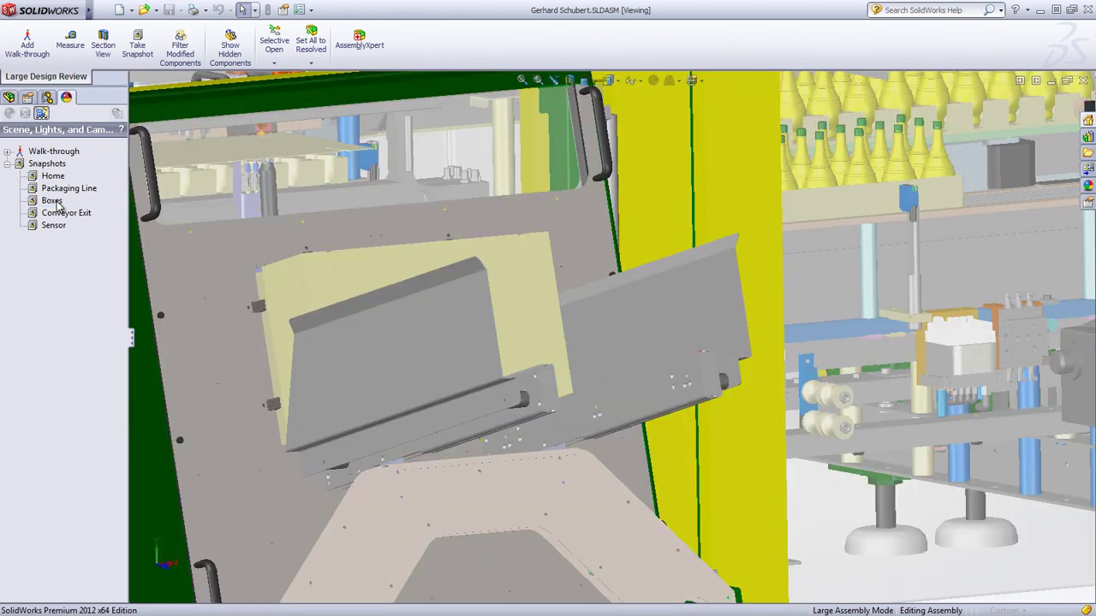
# Step: Add a date-stamped comment to the Boxes snapshot asking to update the boxes' design
pyautogui.rightClick(59, 207)
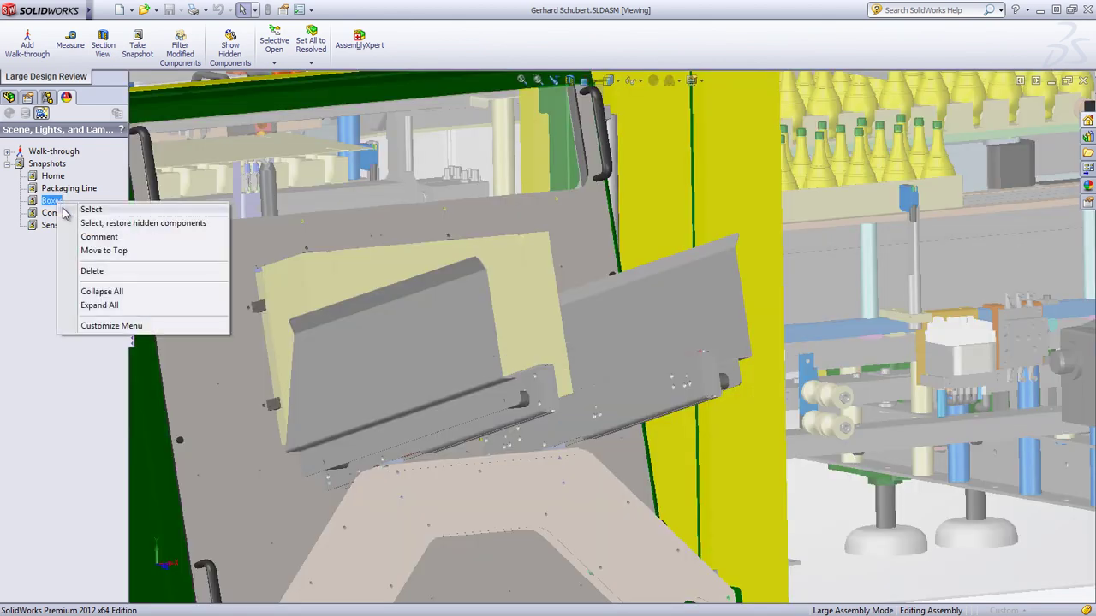
pyautogui.click(85, 236)
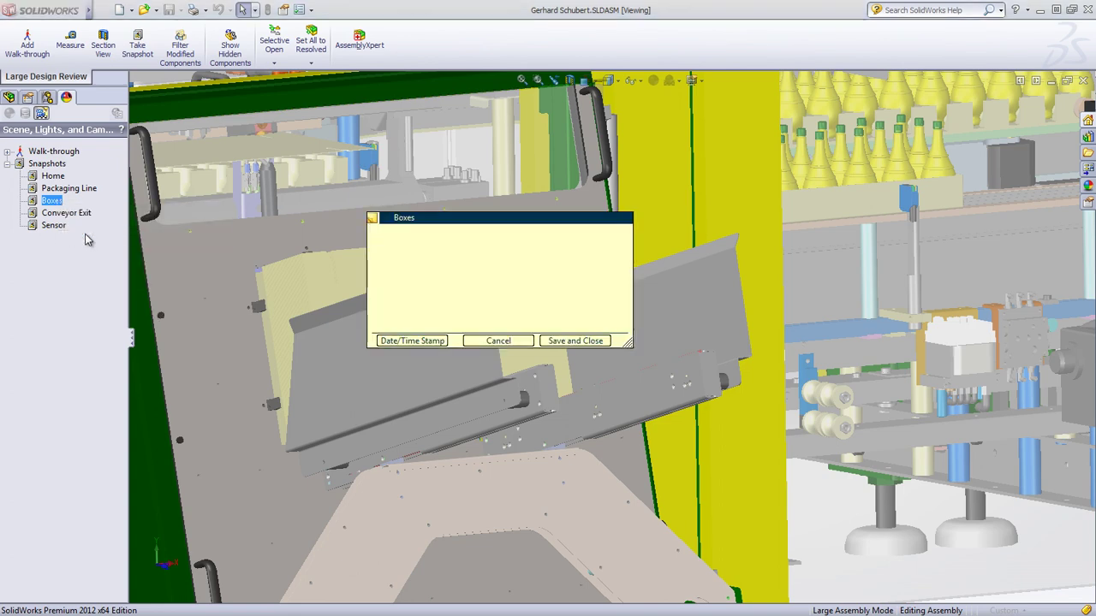
pyautogui.click(426, 341)
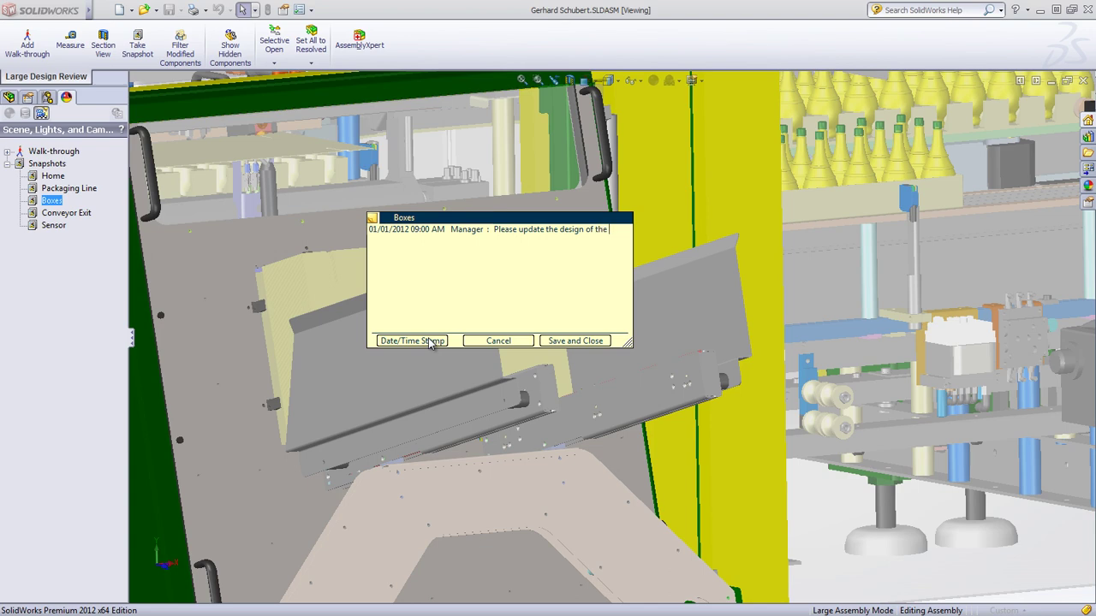
pyautogui.write('kaging boxes.')
pyautogui.click(552, 343)
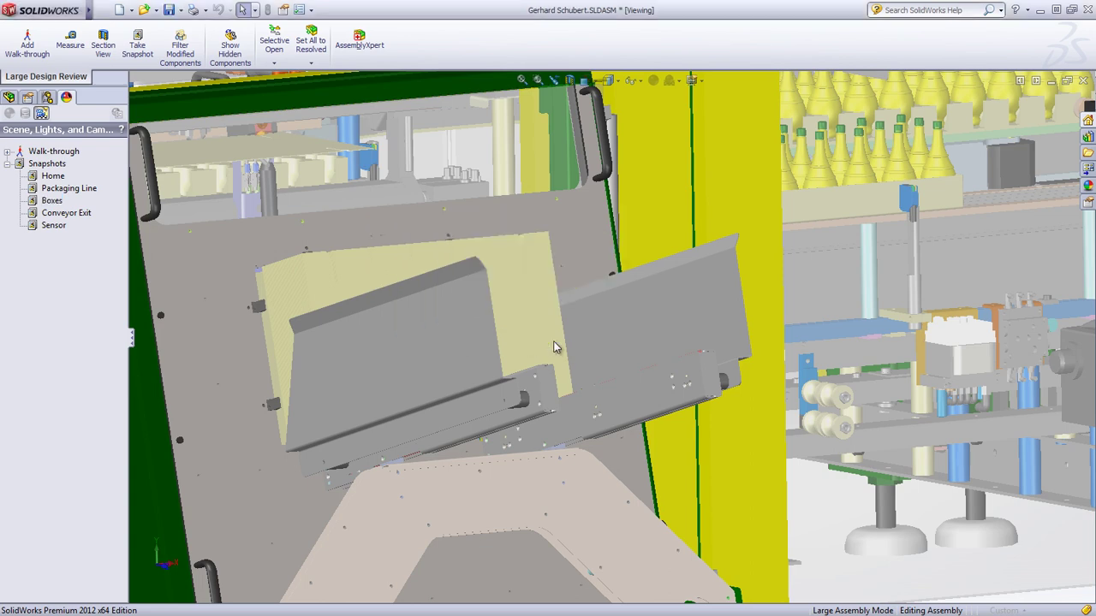
# Step: Restore the Conveyor Exit and Sensor snapshots and zoom in on the sensor
pyautogui.doubleClick(69, 213)
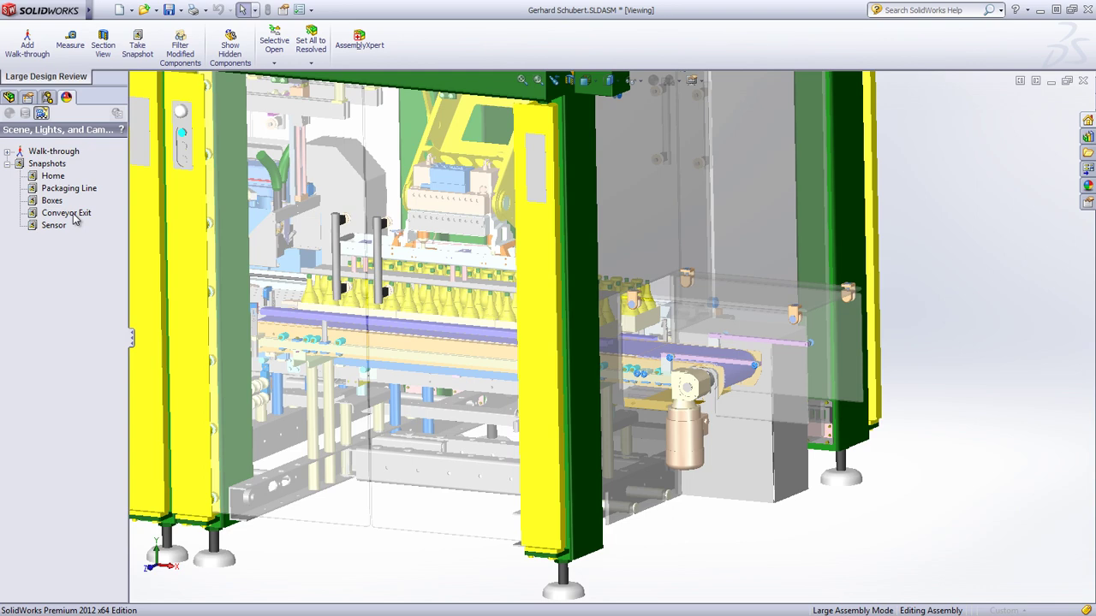
pyautogui.doubleClick(52, 224)
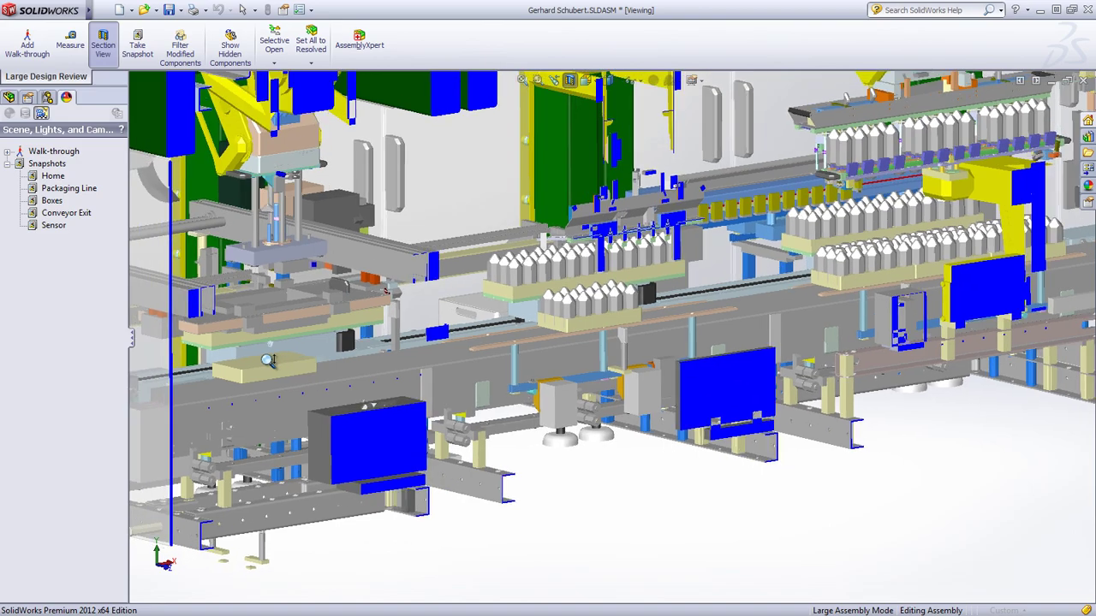
pyautogui.moveTo(267, 359); pyautogui.dragTo(268, 225)
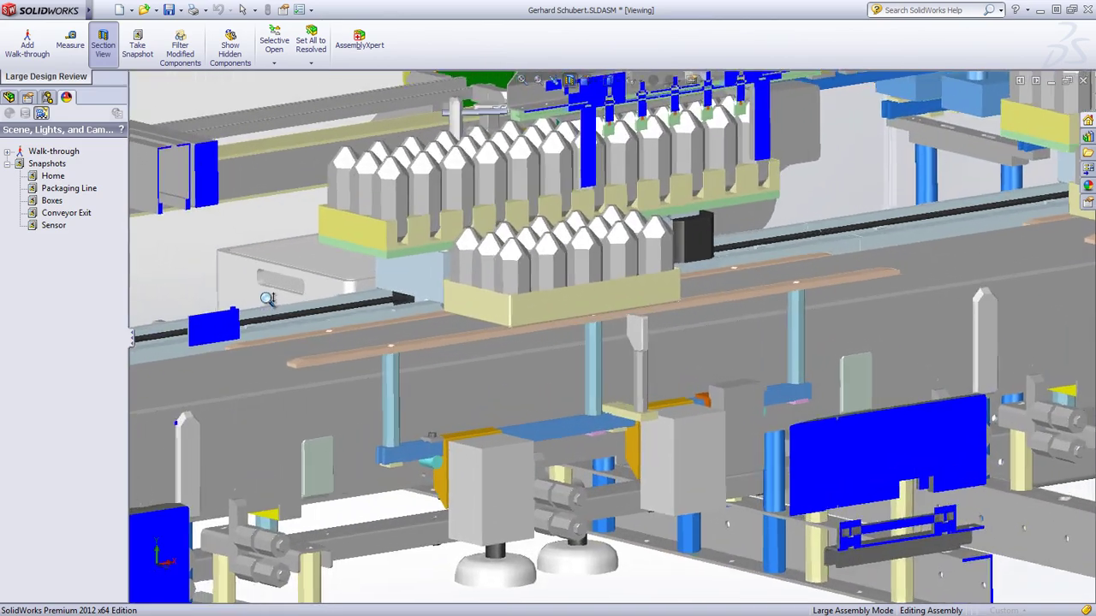
pyautogui.press('Escape')
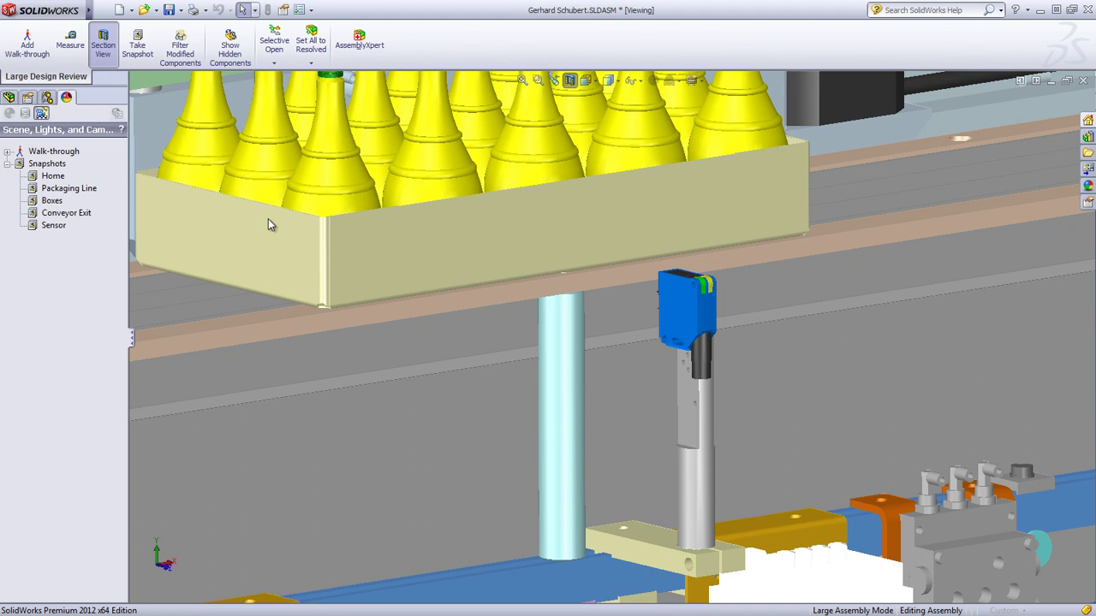
# Step: Measure from the sensor top to the bracket face, then clear the results
pyautogui.click(74, 53)
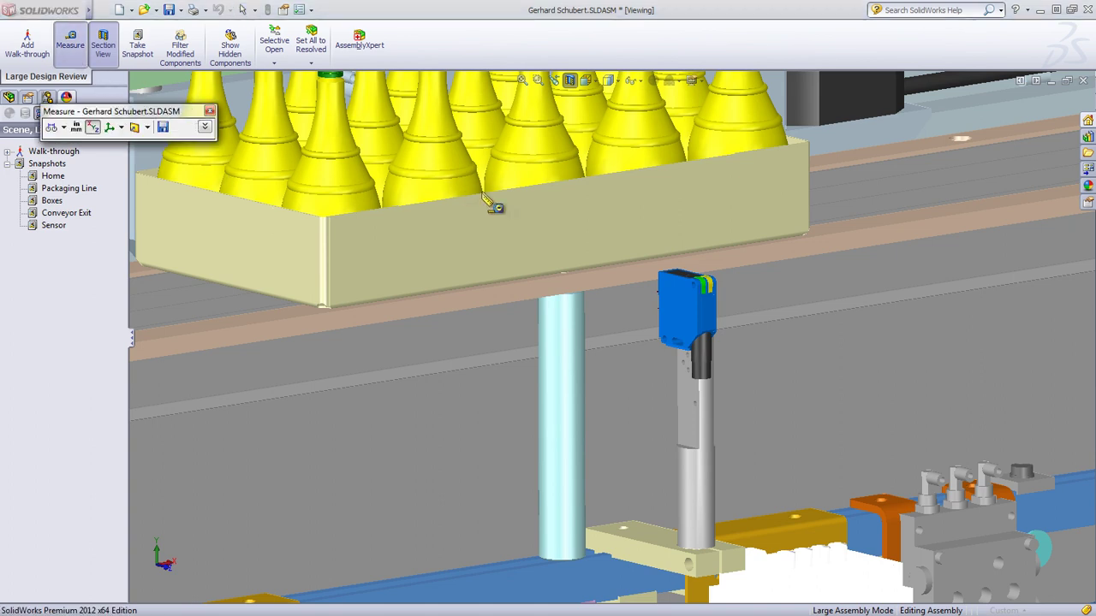
pyautogui.click(688, 285)
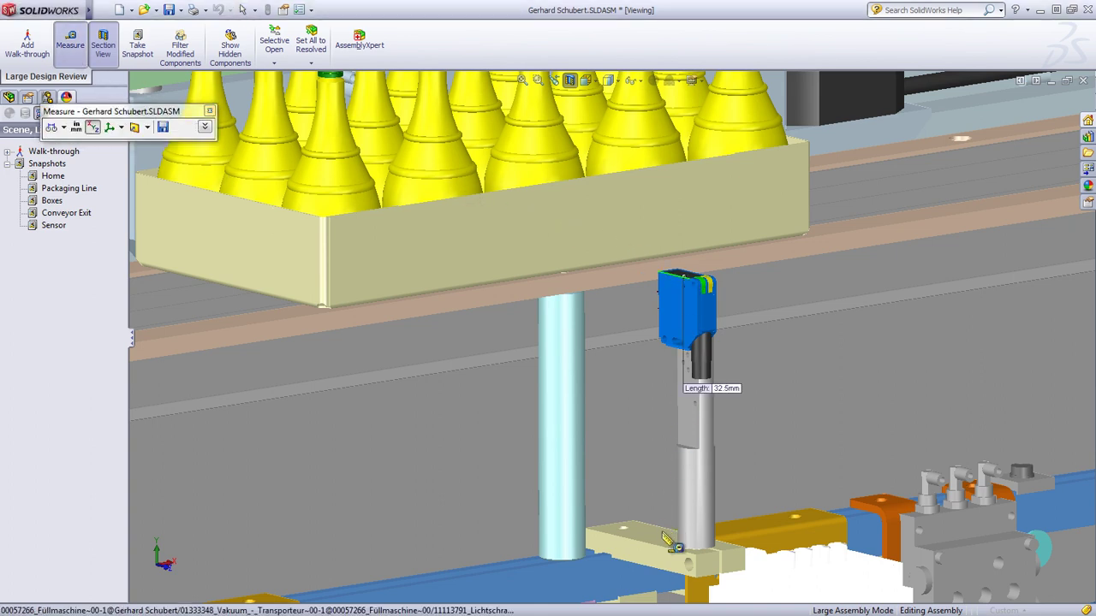
pyautogui.click(672, 557)
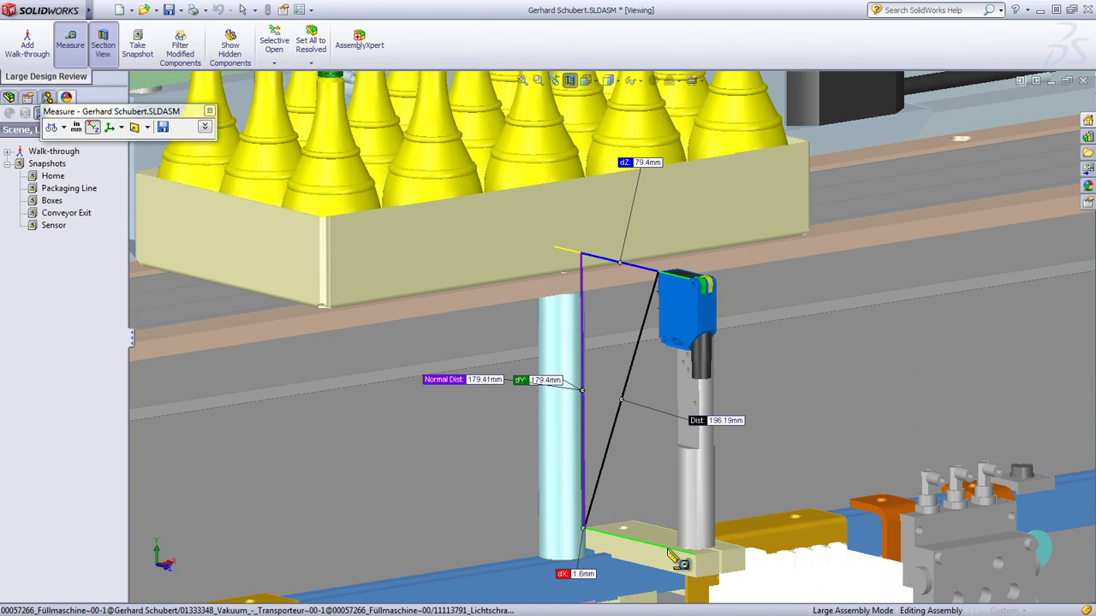
pyautogui.click(209, 112)
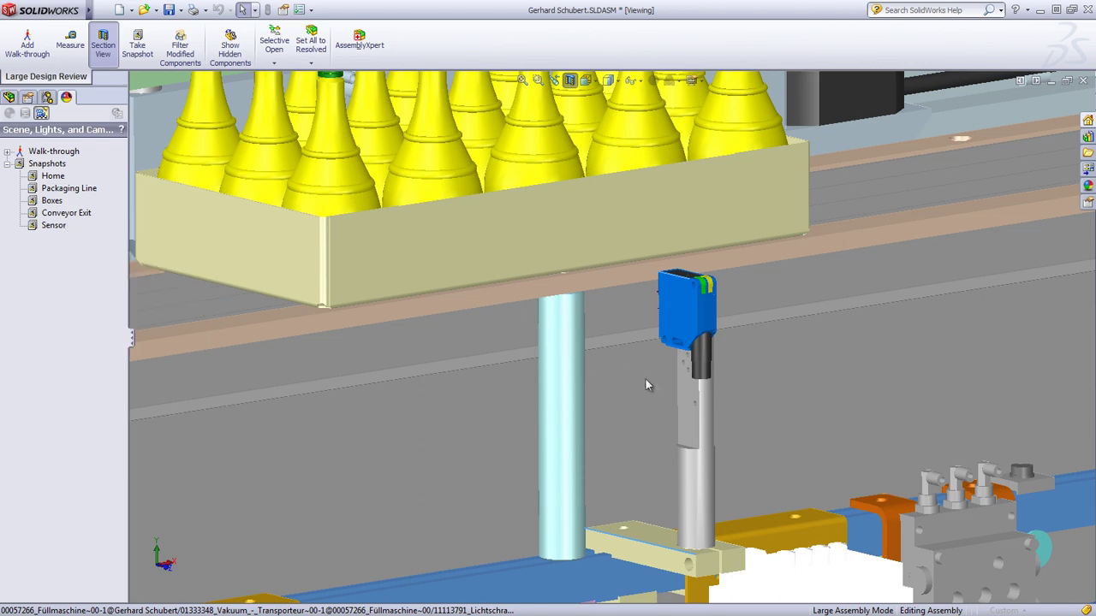
# Step: Open the sensor's 11113791_Lichtschranke sub-assembly in its own window
pyautogui.click(682, 319)
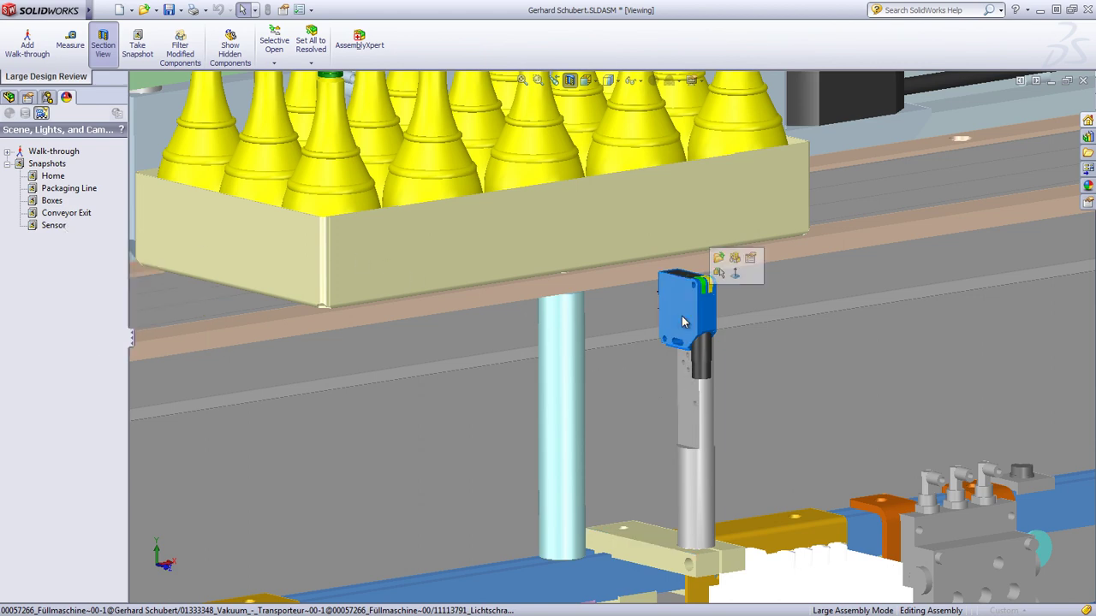
pyautogui.click(8, 97)
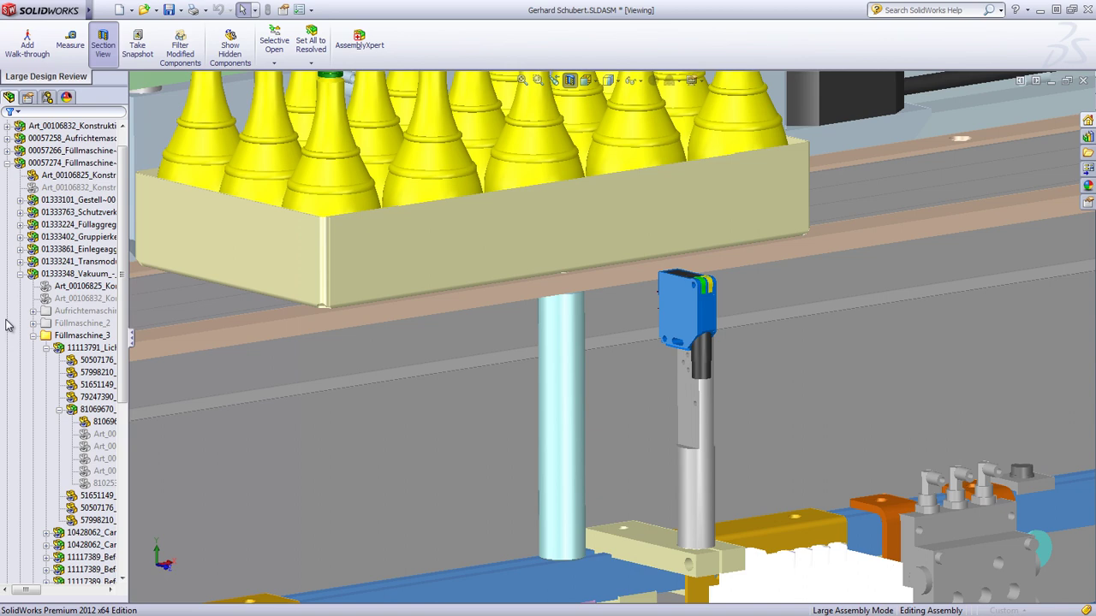
pyautogui.click(72, 349)
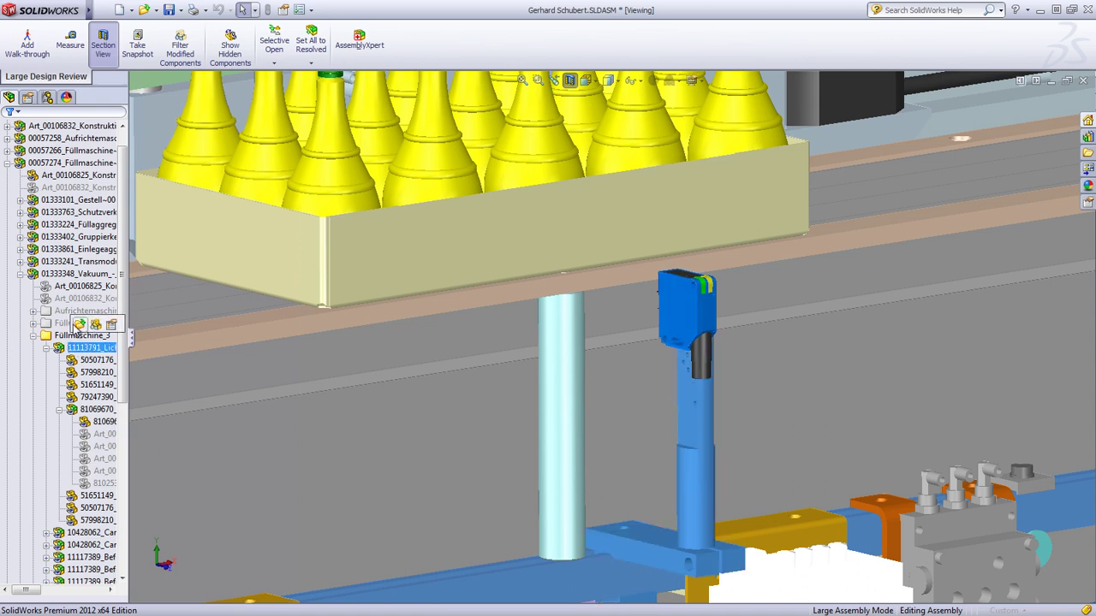
pyautogui.click(79, 324)
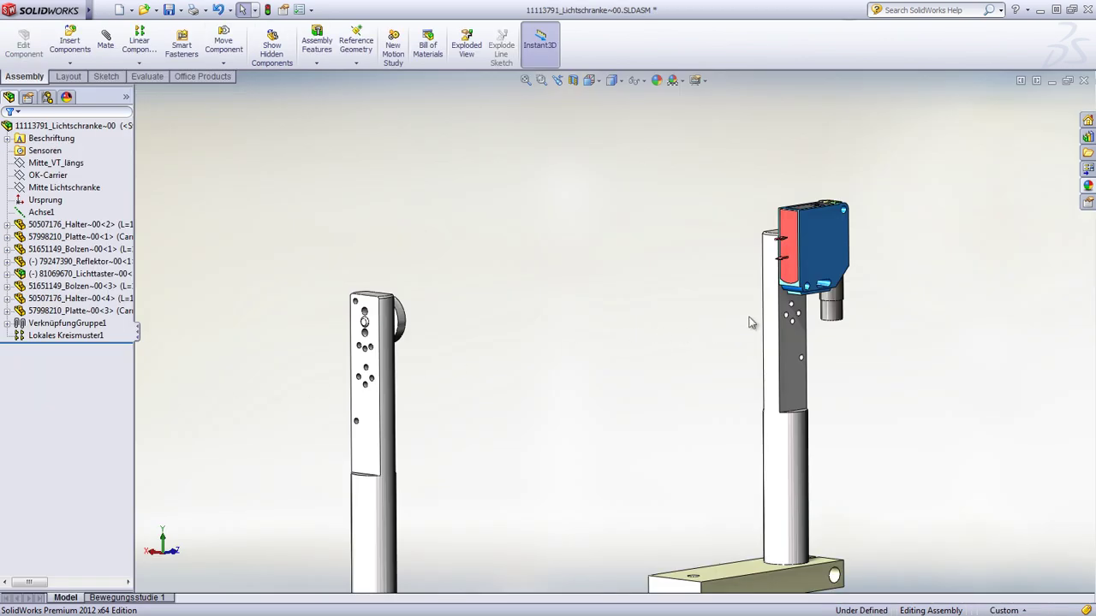
# Step: Lengthen the Bolzen sensor column to 230 mm, save, and close the sub-assembly
pyautogui.click(773, 323)
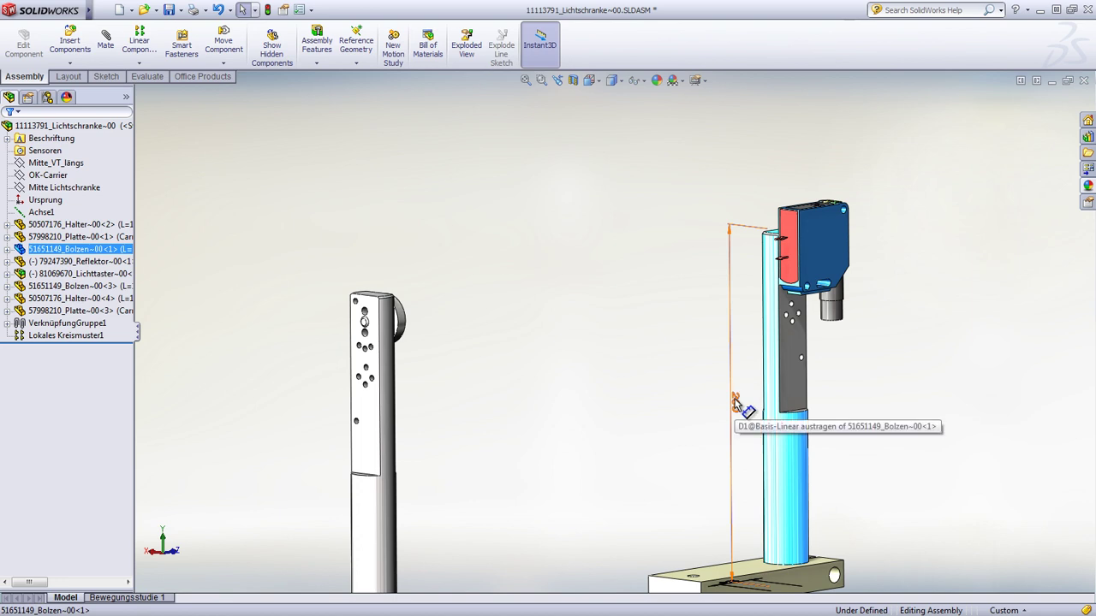
pyautogui.doubleClick(738, 402)
pyautogui.write('230')
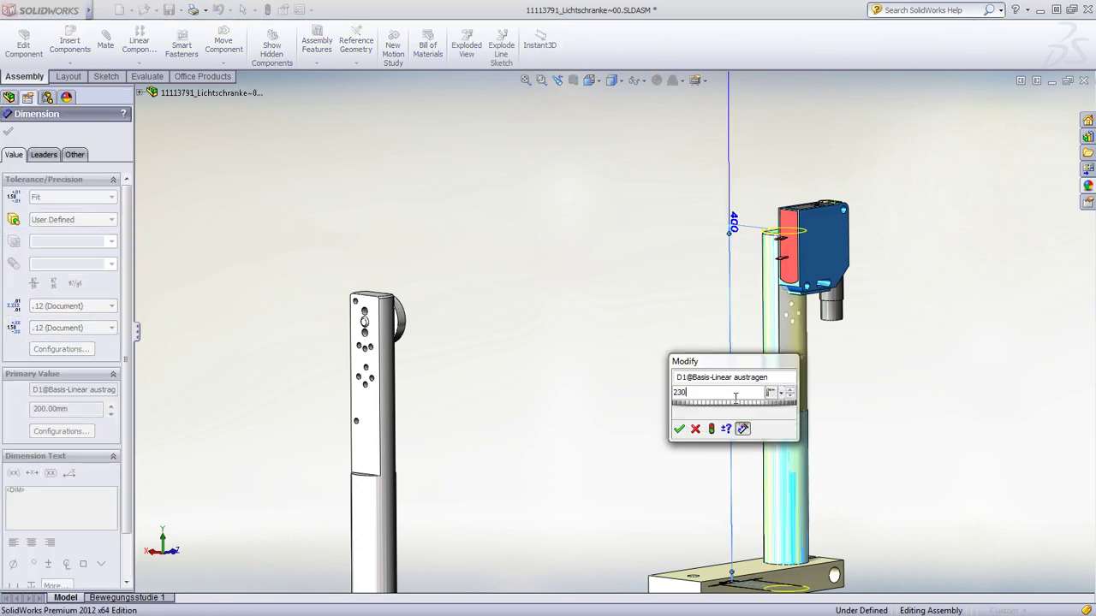
pyautogui.click(679, 428)
pyautogui.click(676, 424)
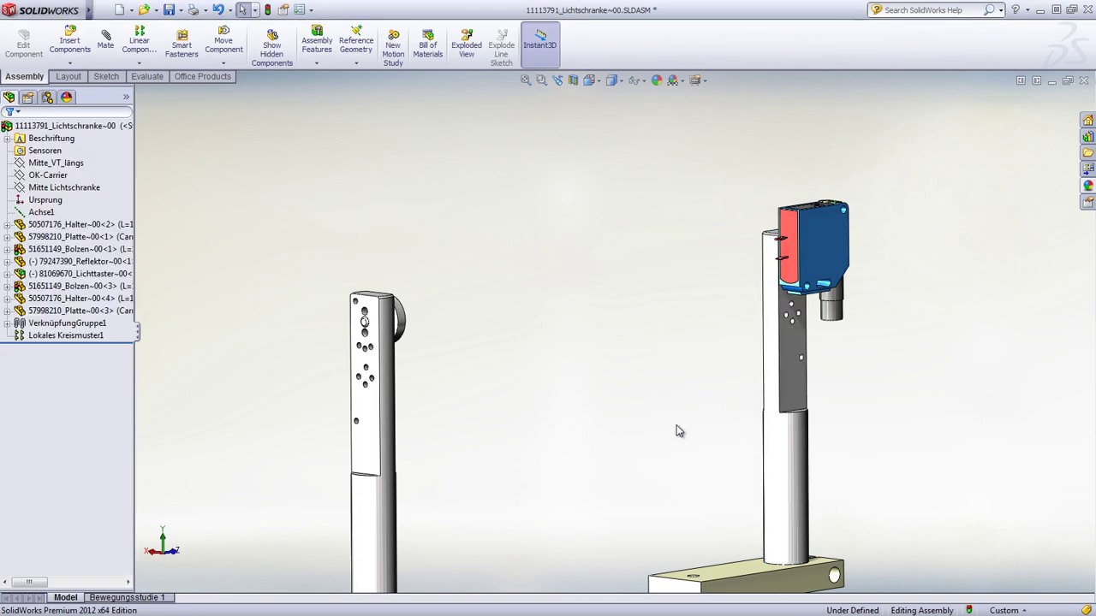
pyautogui.hotkey('ctrl', 'z')
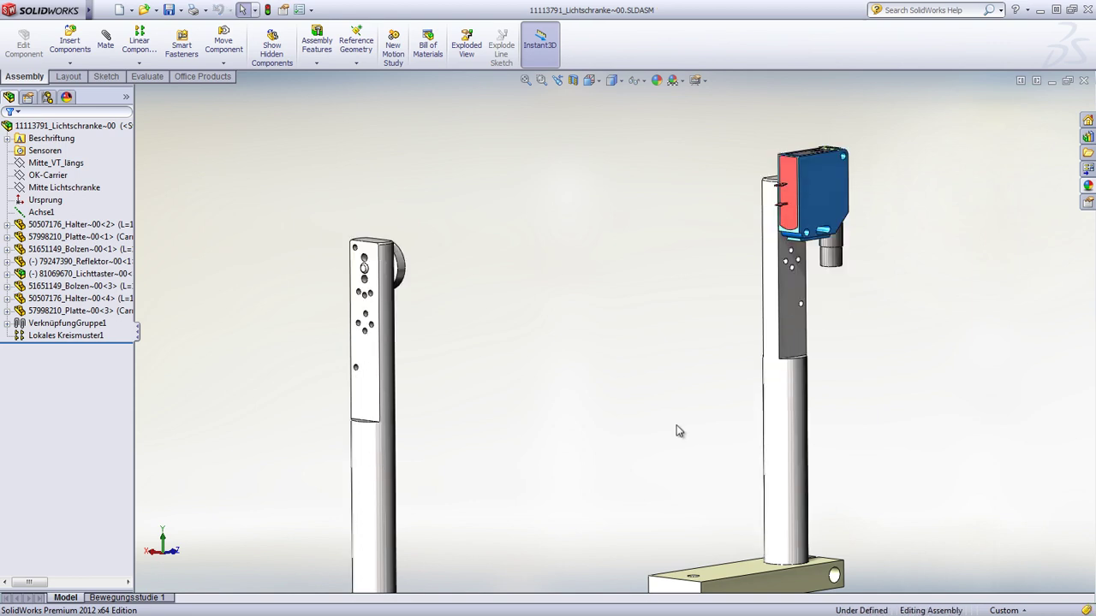
pyautogui.click(1084, 81)
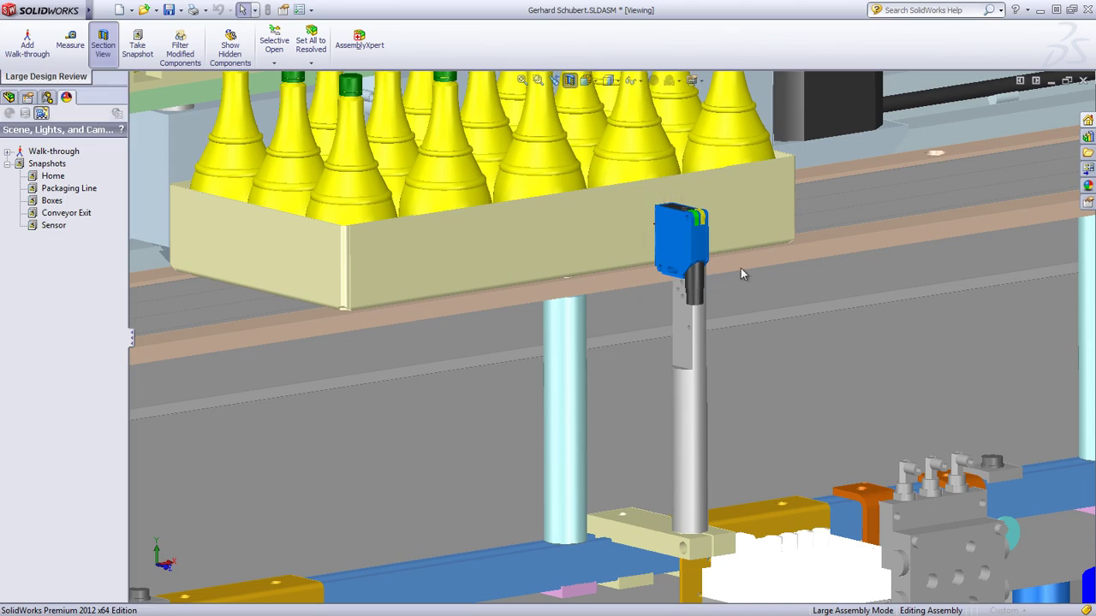
# Step: Zoom out to the whole machine and start recording Walk-through1
pyautogui.moveTo(742, 267); pyautogui.dragTo(756, 411, button='middle')
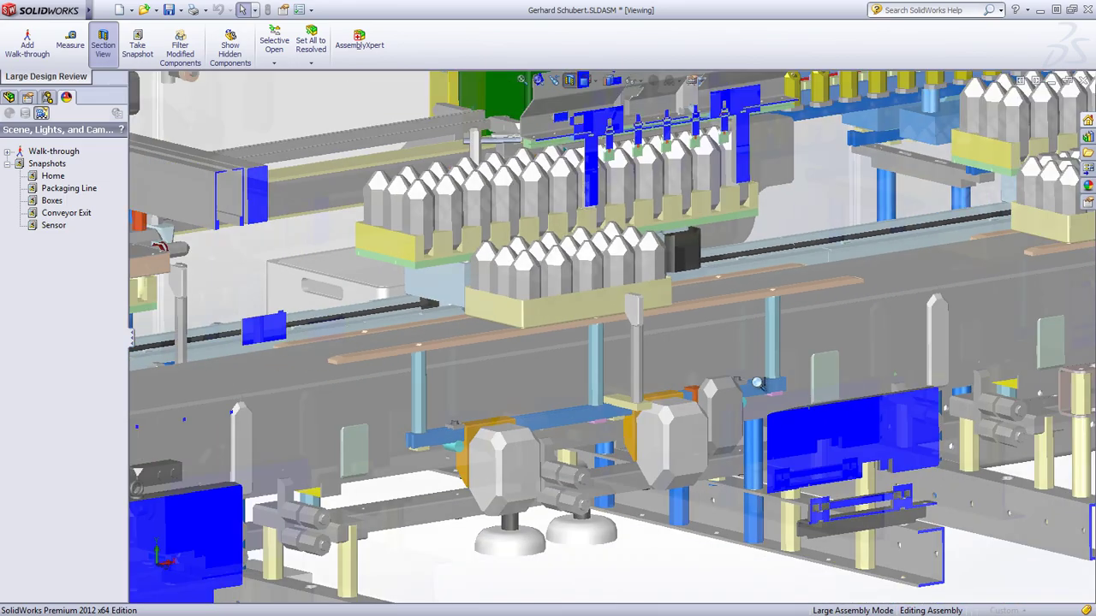
pyautogui.scroll(3, 756, 411)
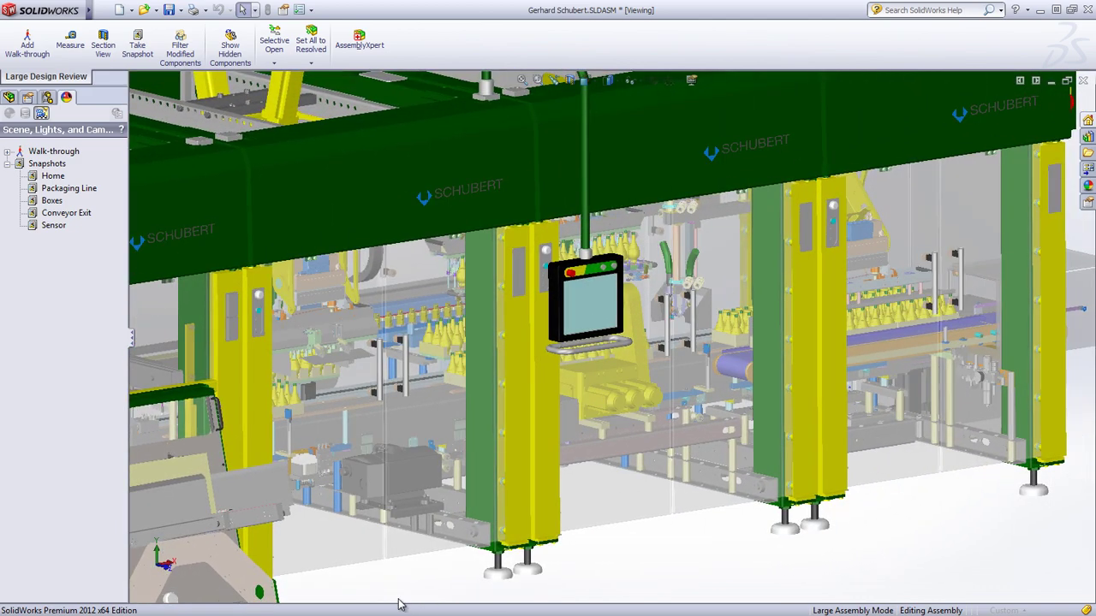
pyautogui.click(8, 153)
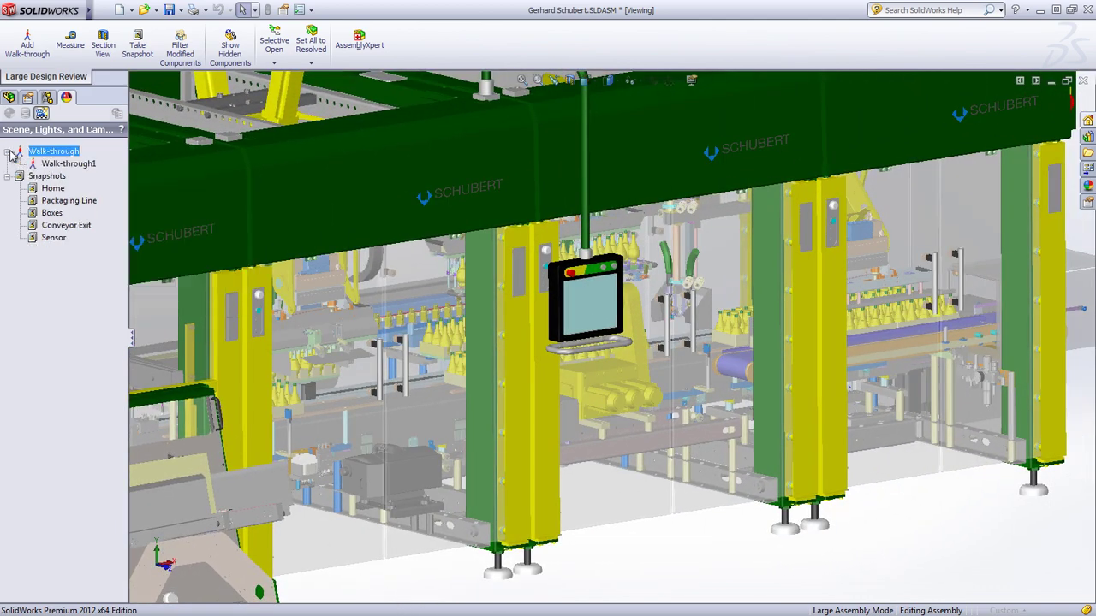
pyautogui.doubleClick(52, 164)
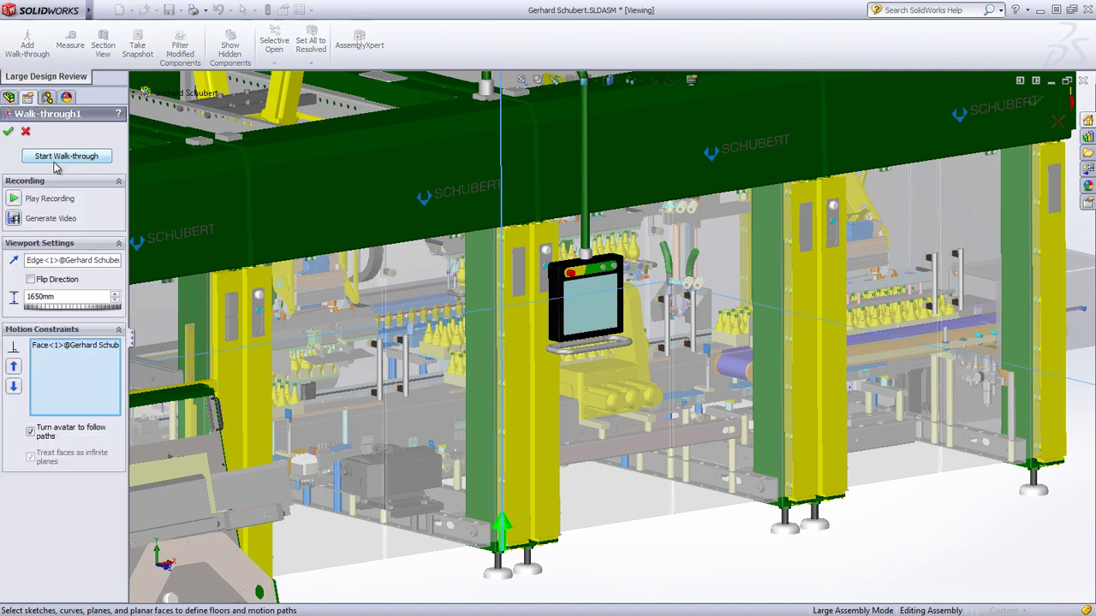
pyautogui.click(56, 164)
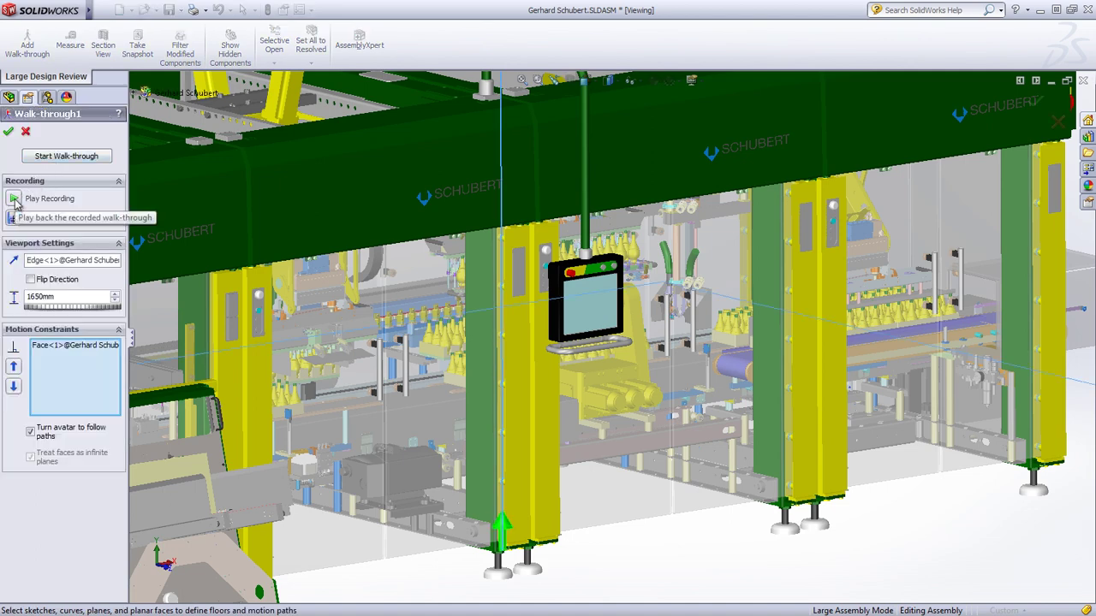
pyautogui.click(14, 199)
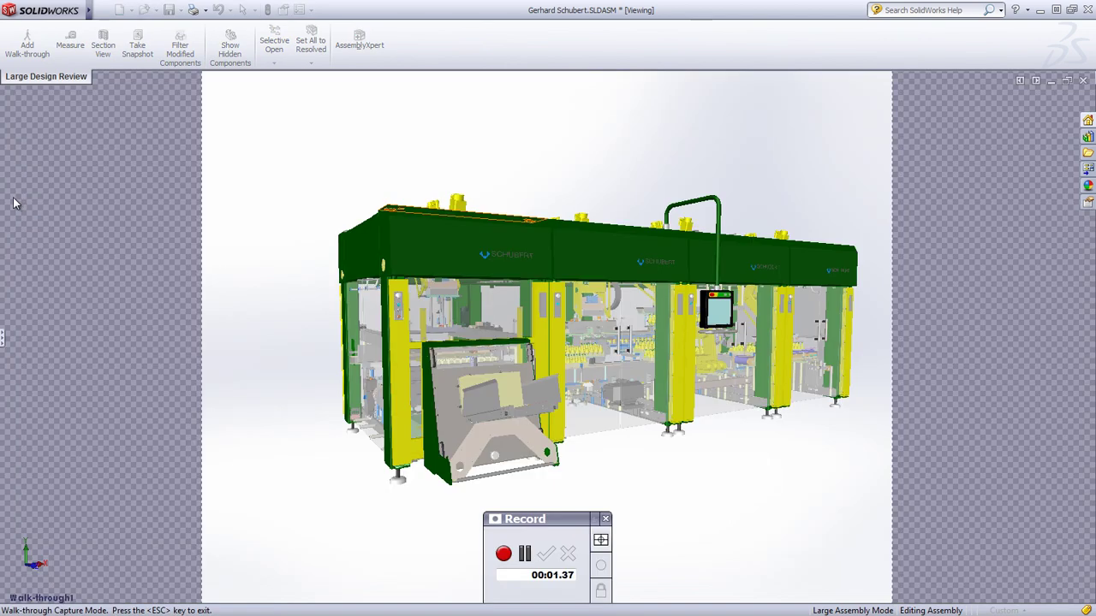
# Step: Walk the camera into the machine between the yellow posts and back outside
pyautogui.press('Up')
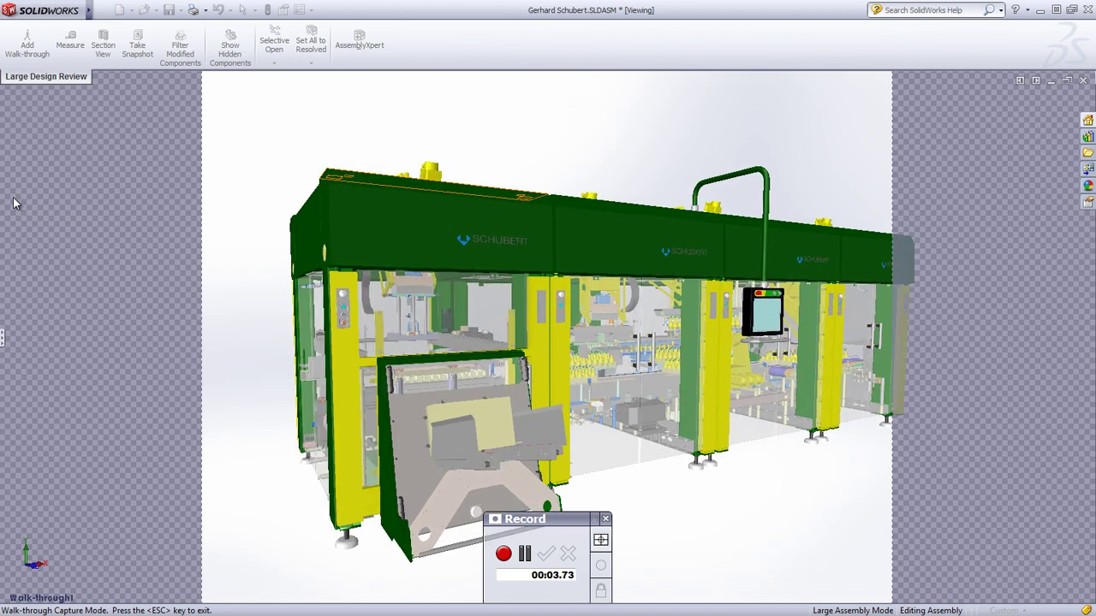
pyautogui.press('Up')
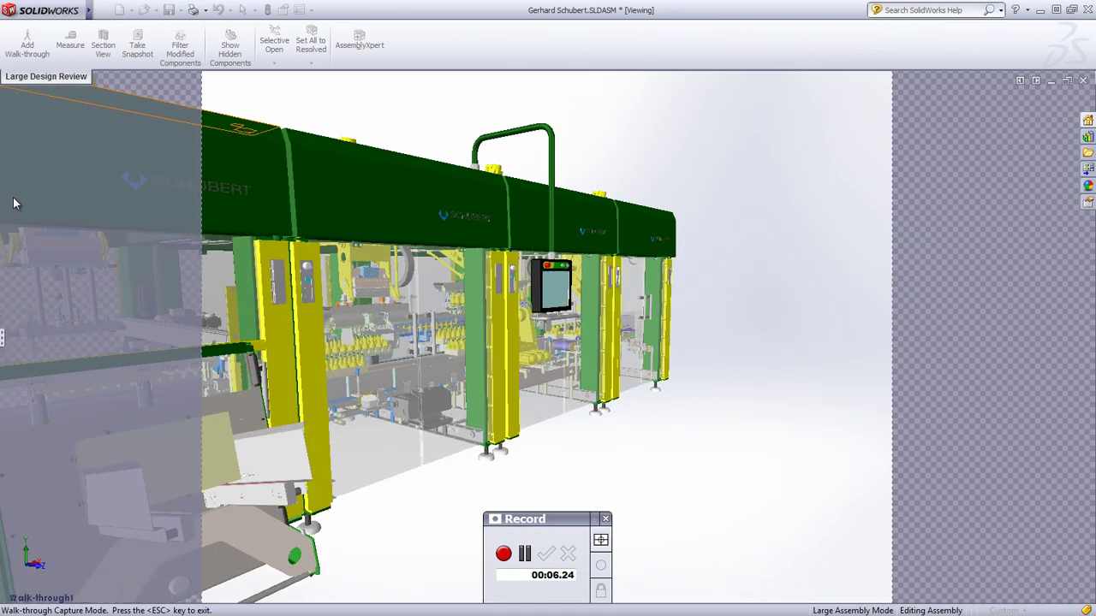
pyautogui.press('Up')
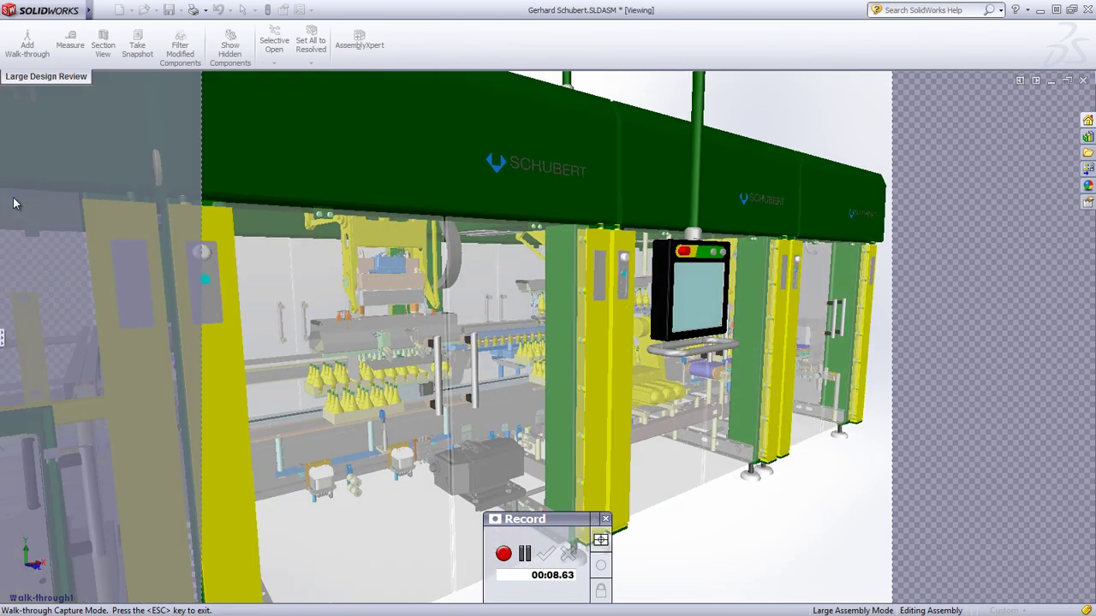
pyautogui.press('Up')
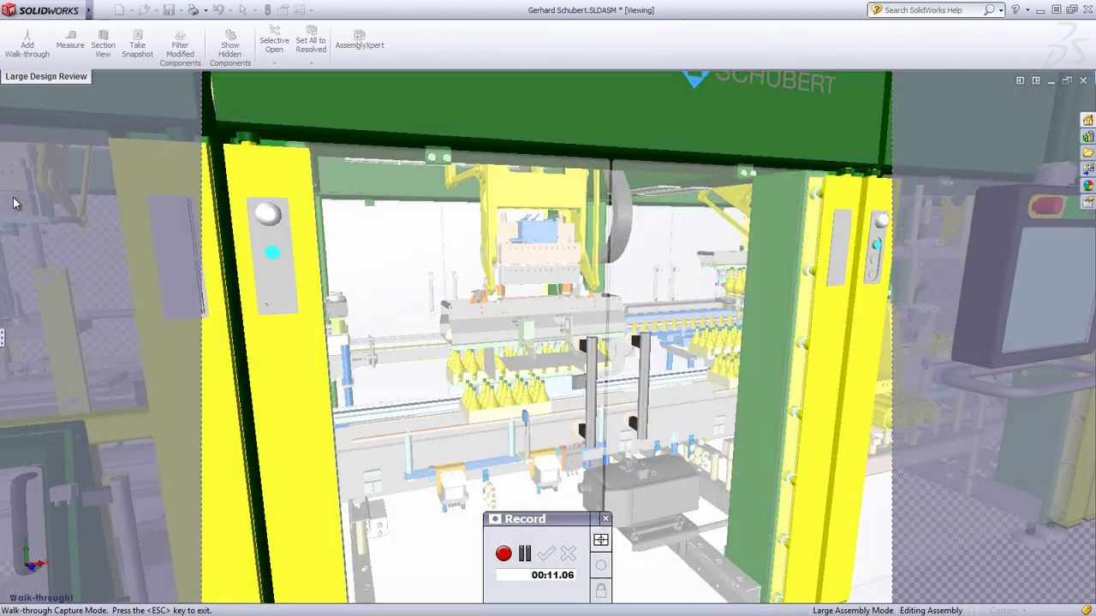
pyautogui.press('Up')
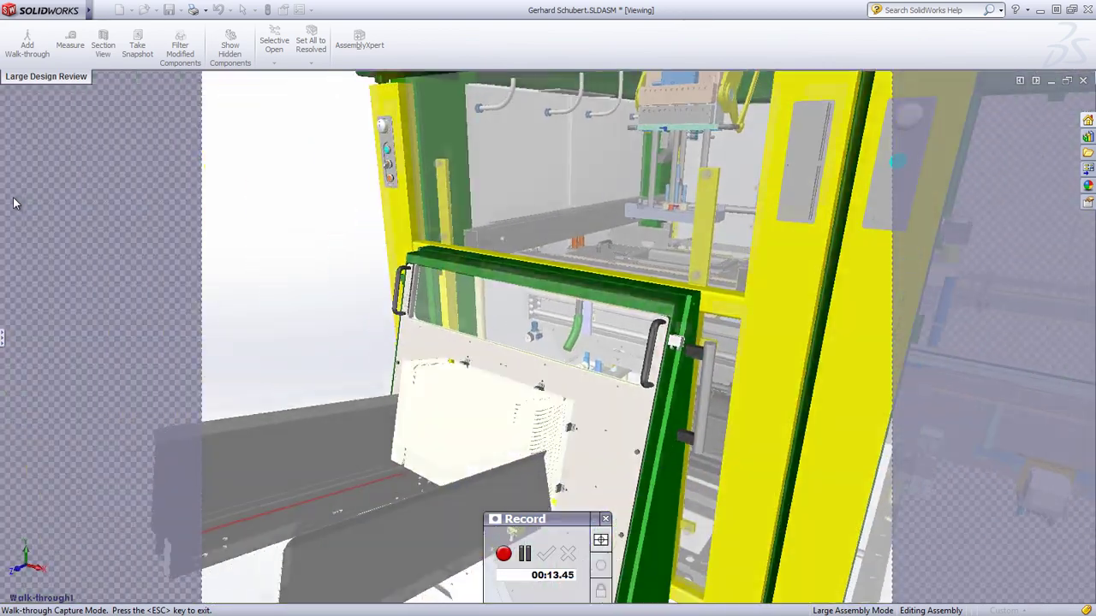
pyautogui.press('Up')
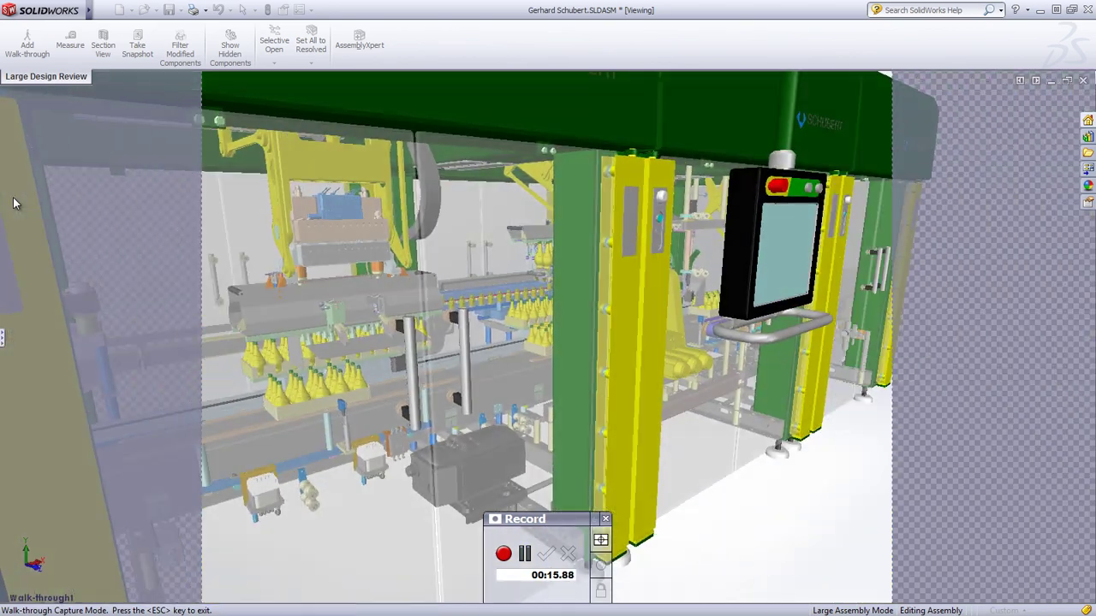
# Step: Walk through the yellow doors, turn right through the interior, and stop recording
pyautogui.press('Right')
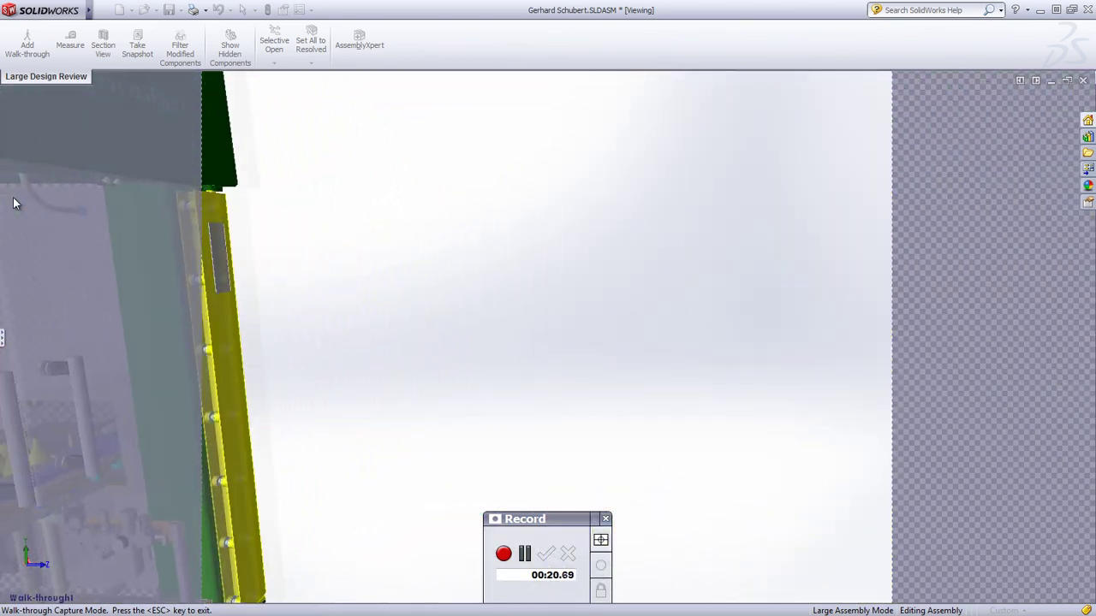
pyautogui.press('Left')
pyautogui.press('Up')
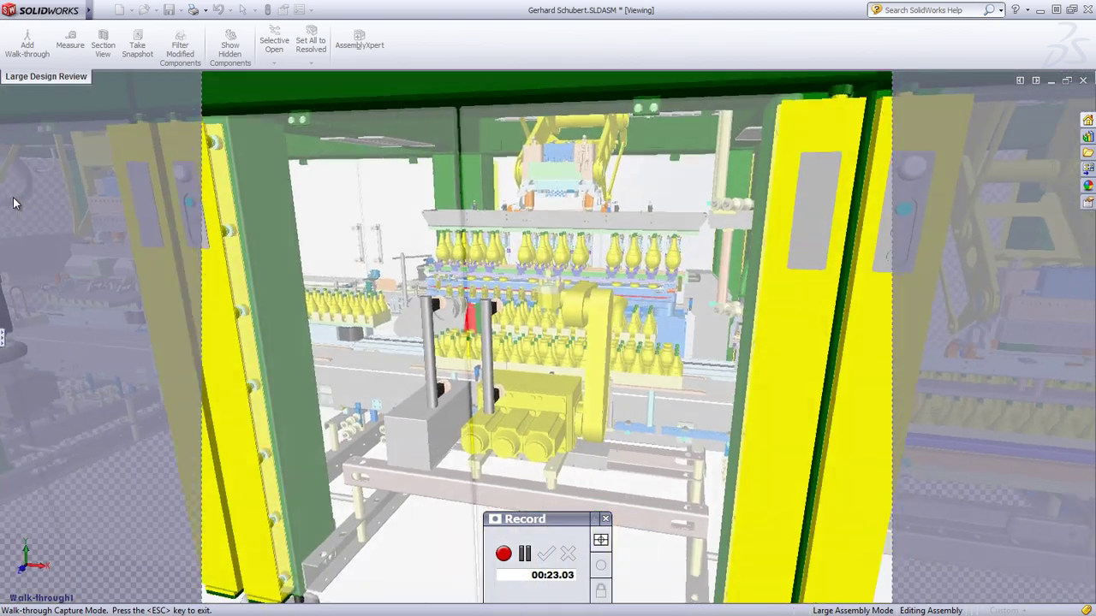
pyautogui.press('Up')
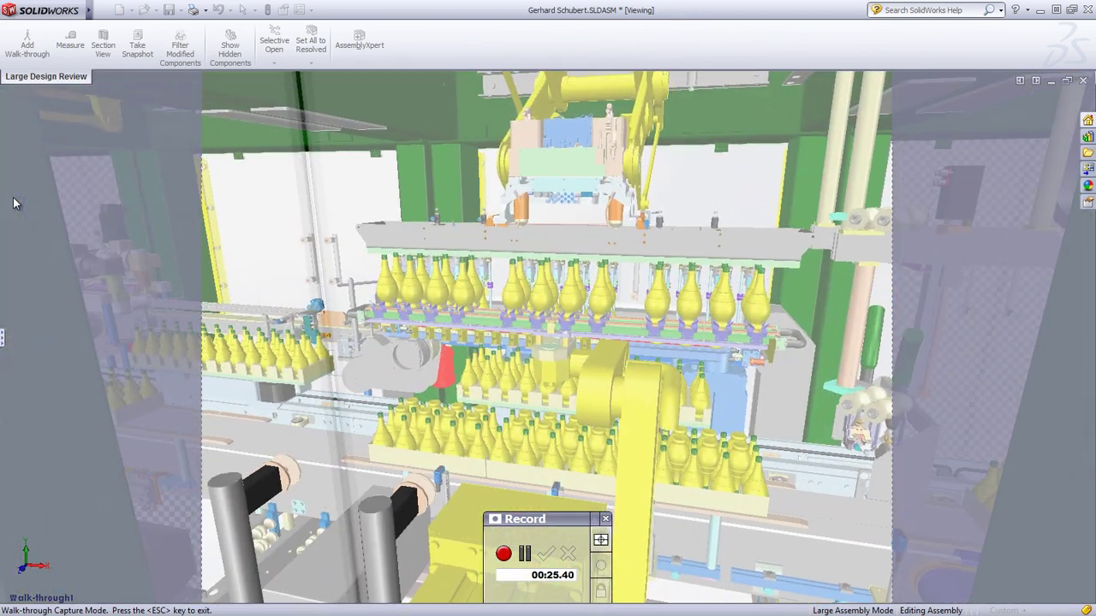
pyautogui.press('Right')
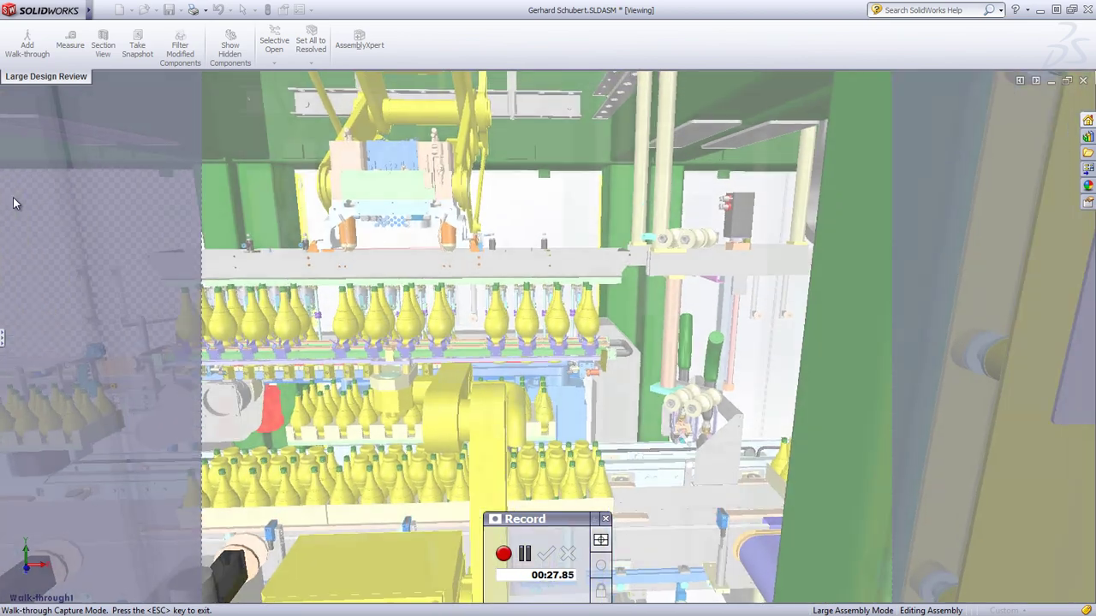
pyautogui.press('Right')
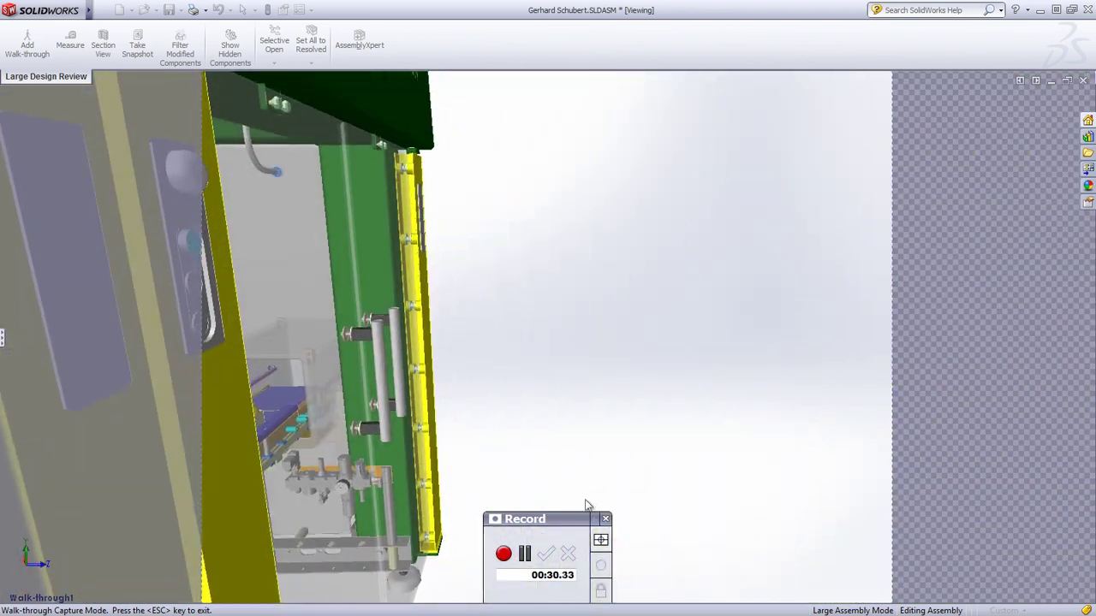
pyautogui.click(605, 519)
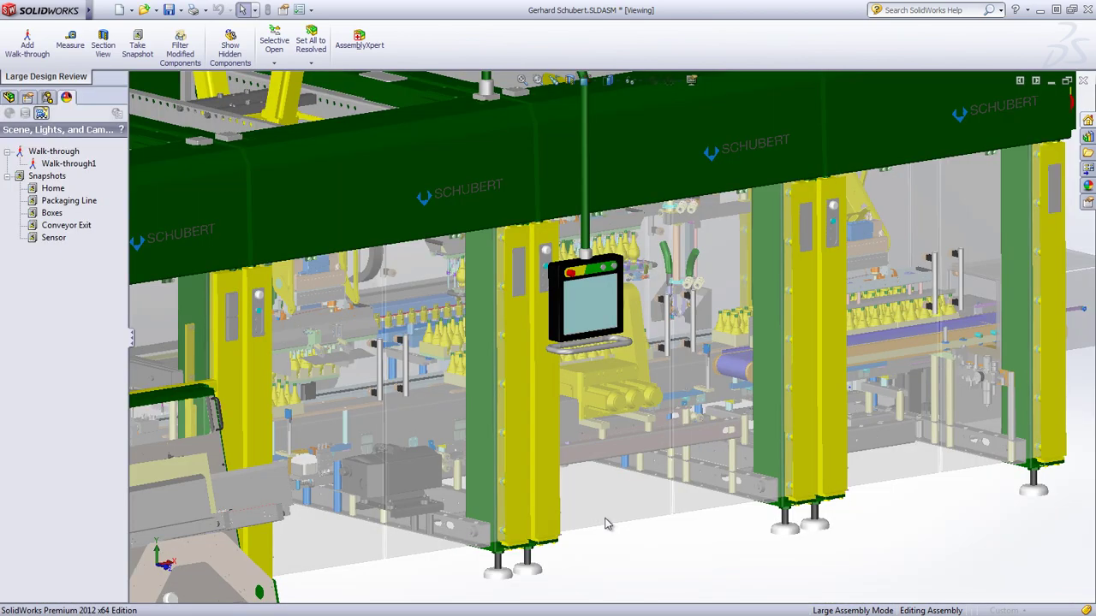